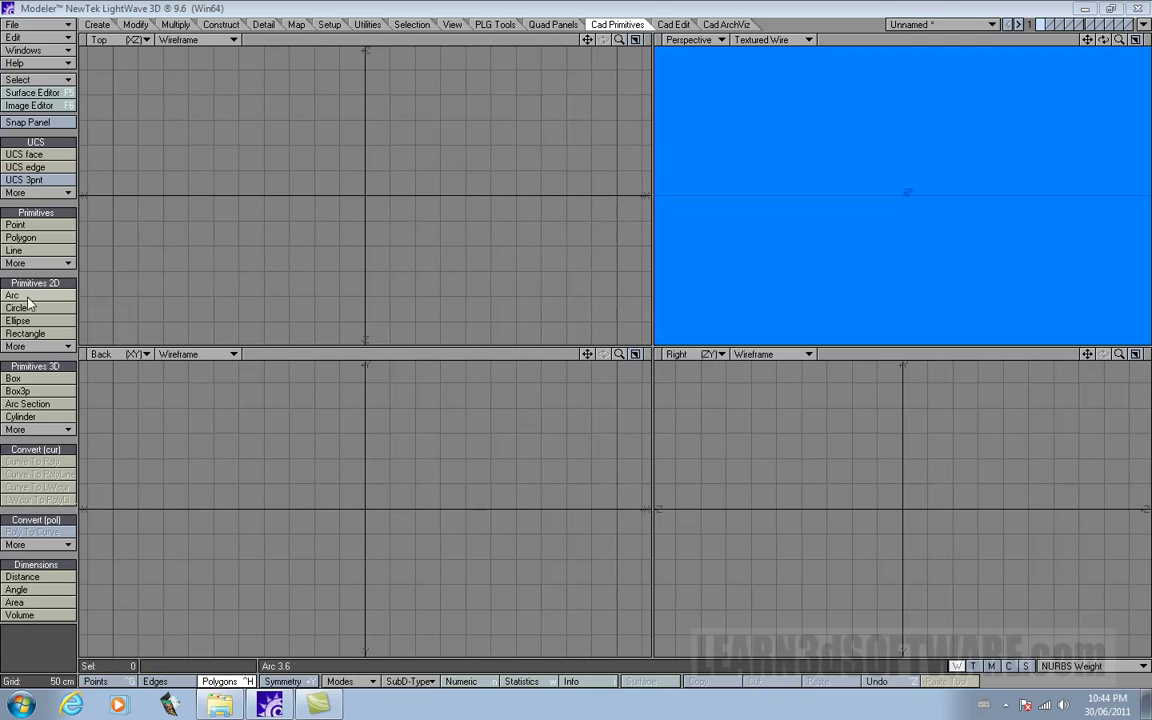
Step: Draw a rectangle curve around the origin in the Top view
{"action": "left_click", "coordinate": [25, 333]}
{"action": "left_click_drag", "start_coordinate": [274, 120], "coordinate": [499, 300]}
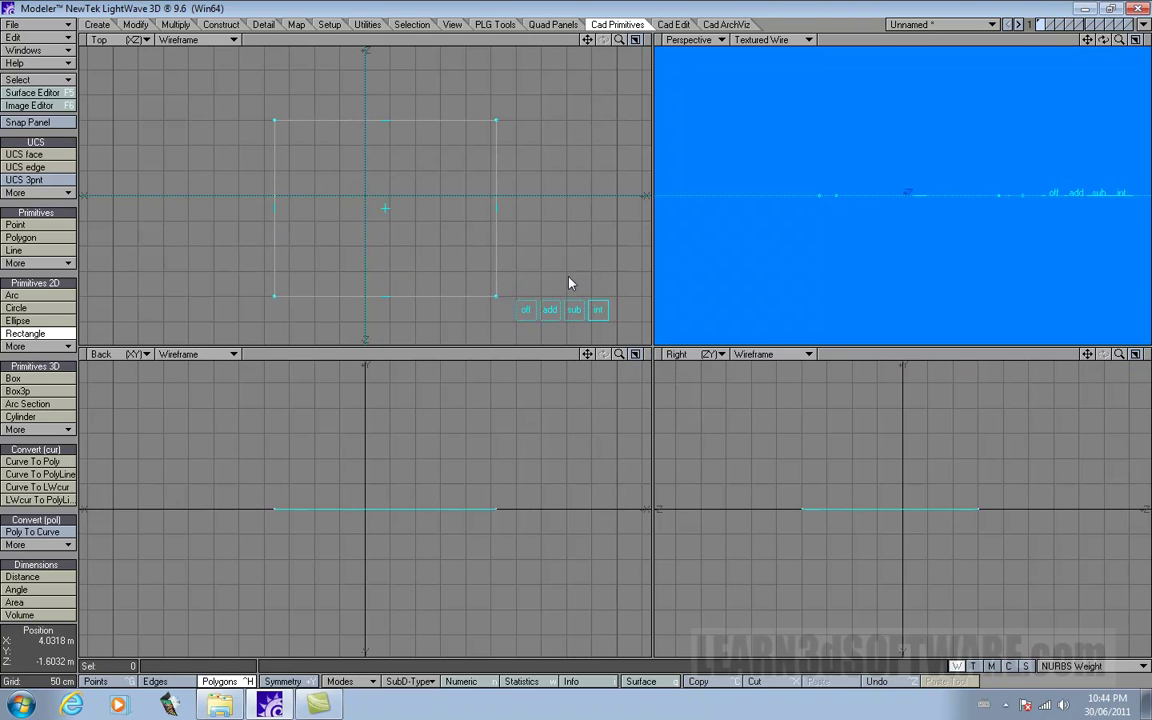
{"action": "key", "text": "space"}
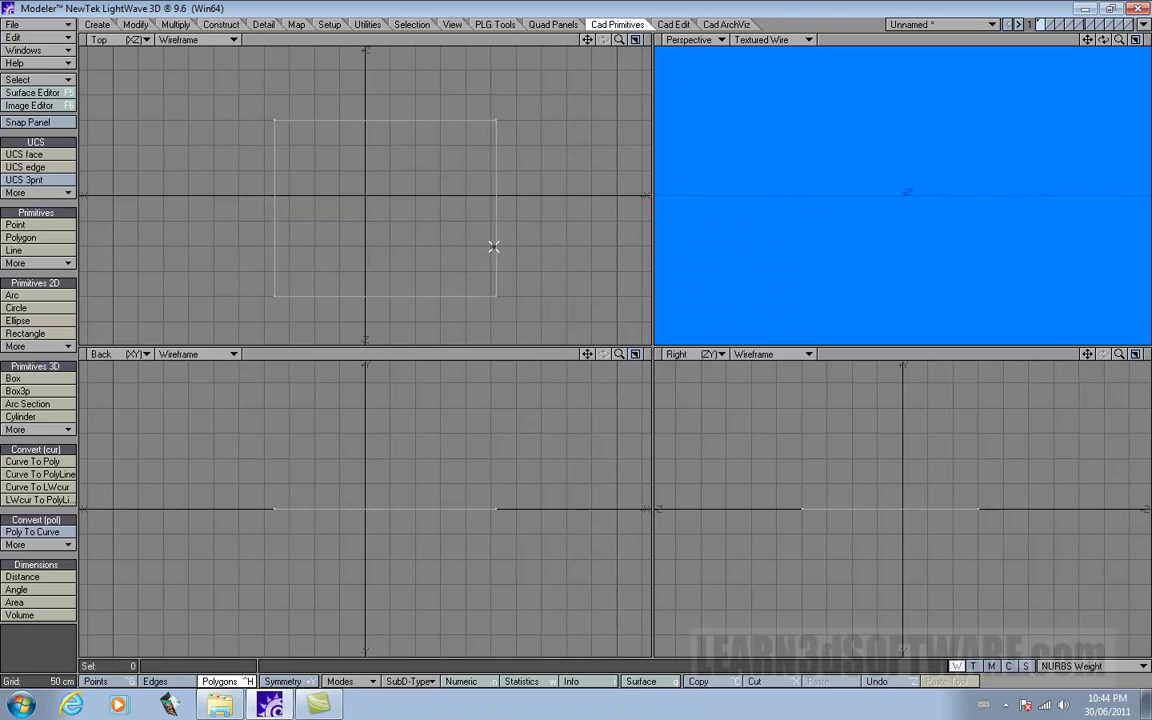
Step: Try selecting and deselecting the rectangle by its outline, leaving the rectangle curve selected
{"action": "left_click", "coordinate": [495, 213]}
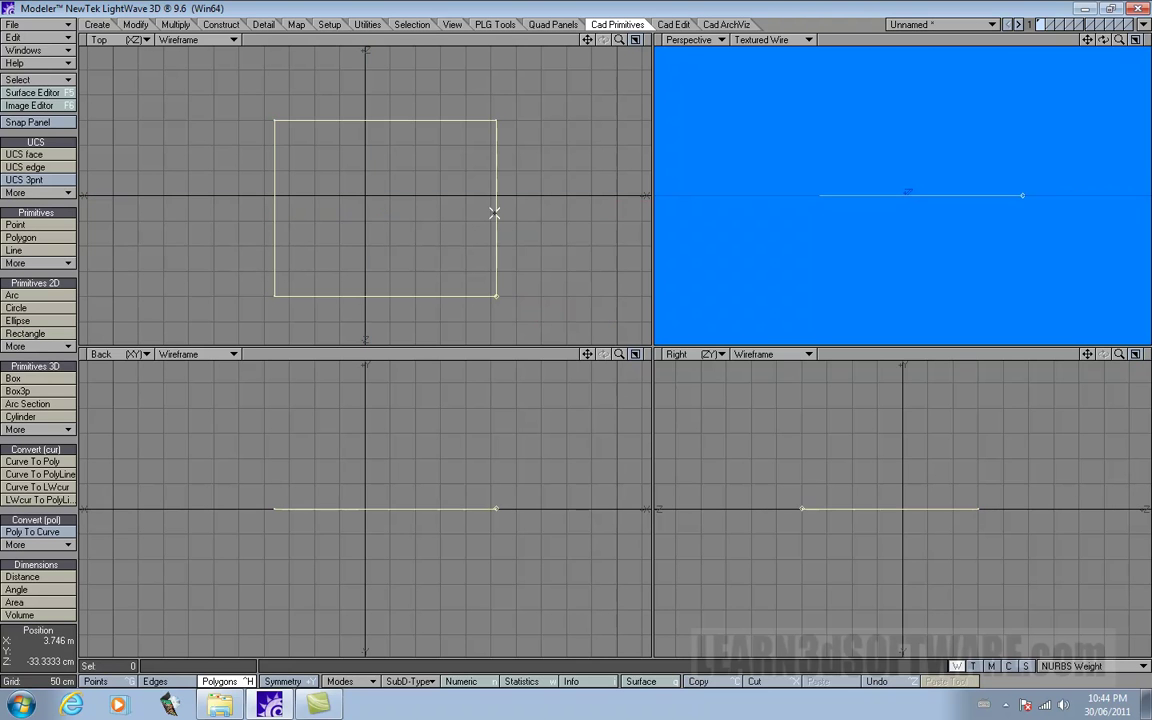
{"action": "left_click", "coordinate": [461, 100]}
{"action": "left_click_drag", "start_coordinate": [525, 193], "coordinate": [498, 185]}
{"action": "left_click", "coordinate": [437, 98]}
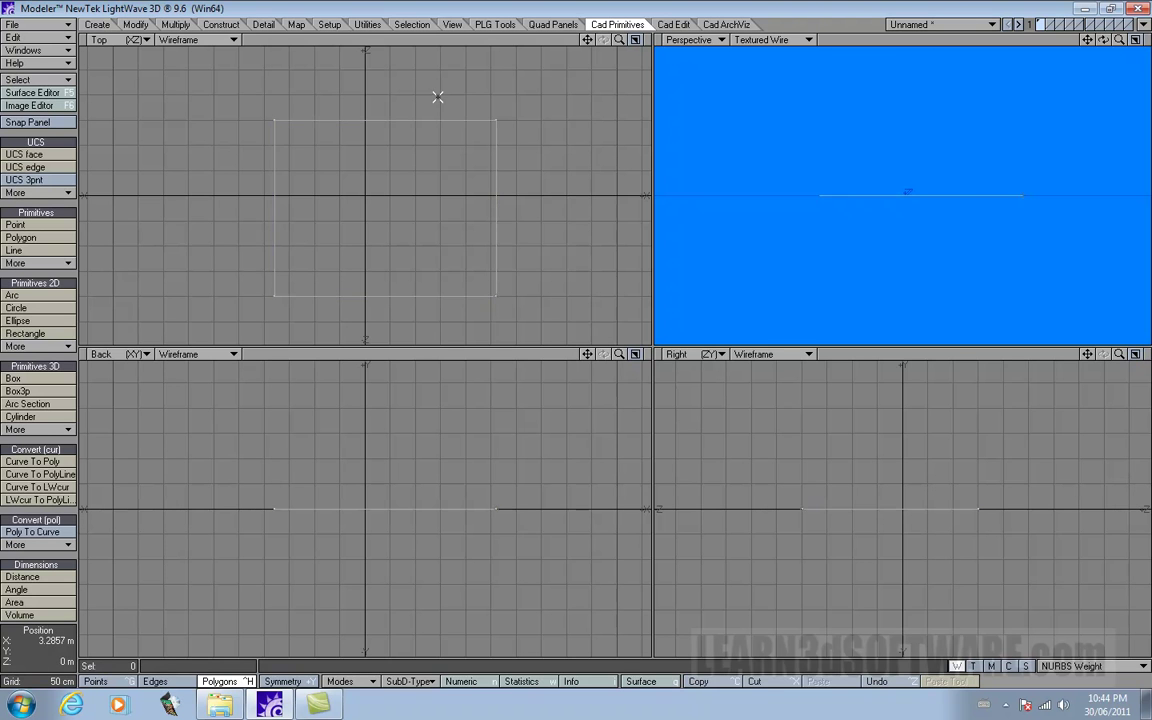
{"action": "left_click", "coordinate": [455, 120]}
{"action": "left_click", "coordinate": [463, 106]}
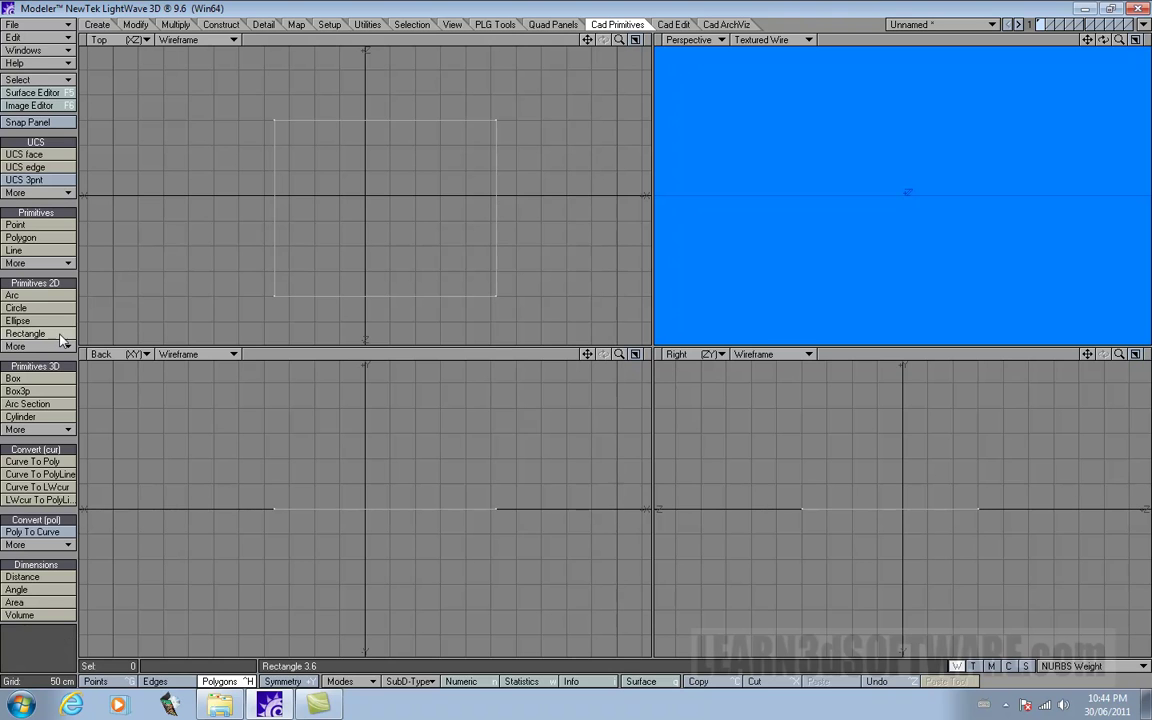
{"action": "left_click", "coordinate": [473, 137]}
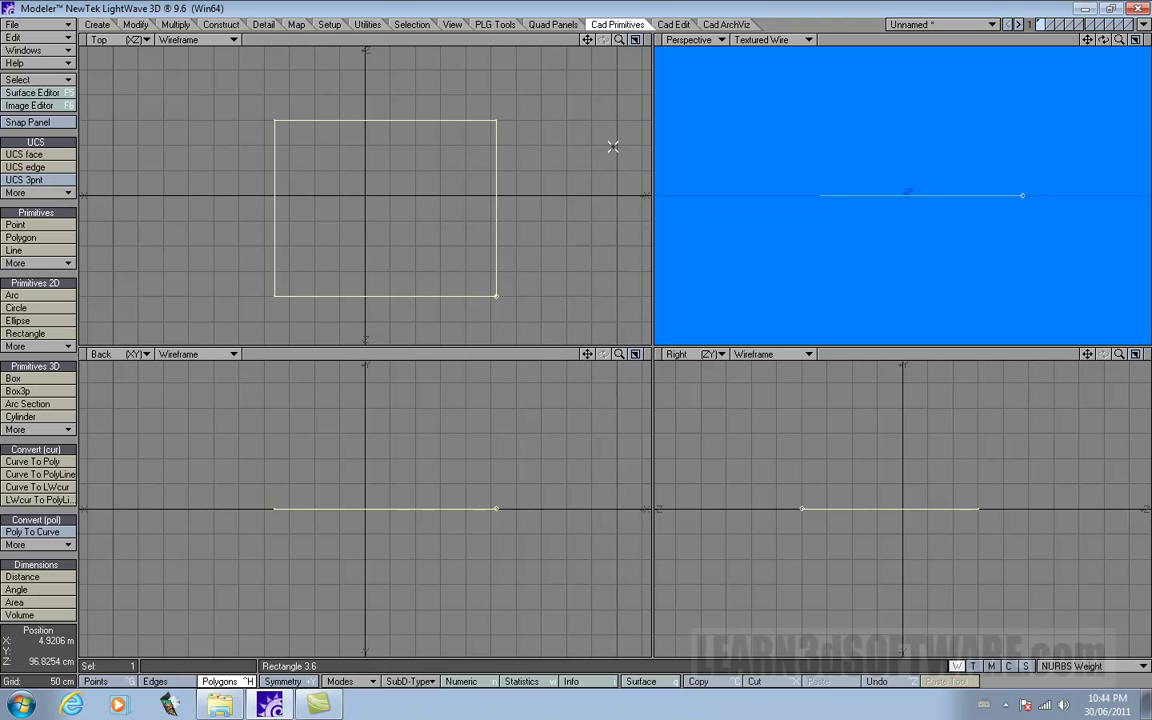
Step: Convert the selected rectangle curve to a polygon and undo the conversion
{"action": "left_click_drag", "start_coordinate": [588, 41], "coordinate": [690, 40]}
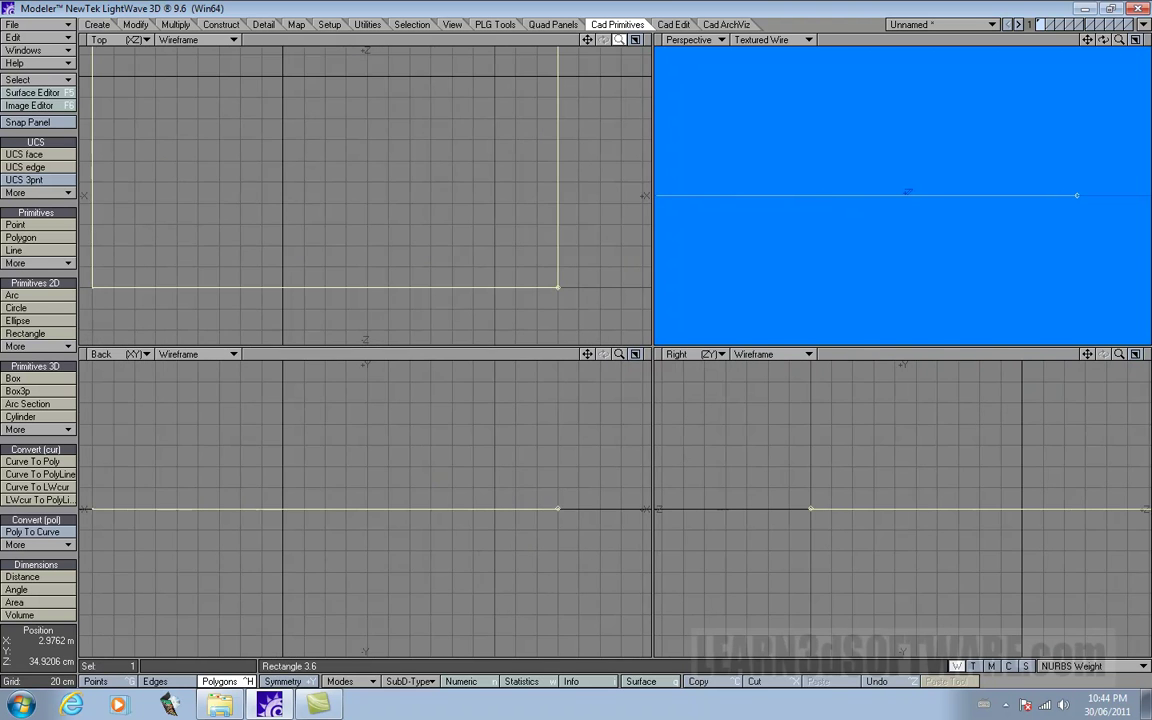
{"action": "left_click_drag", "start_coordinate": [588, 40], "coordinate": [431, 1]}
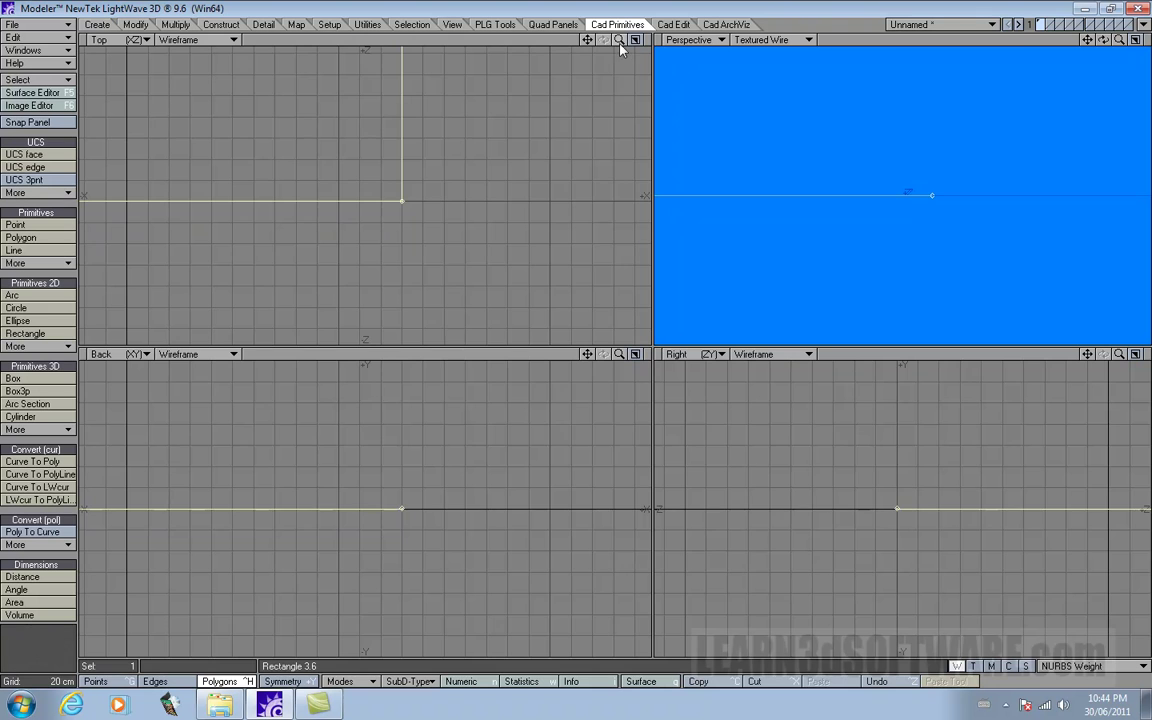
{"action": "left_click_drag", "start_coordinate": [619, 41], "coordinate": [740, 41]}
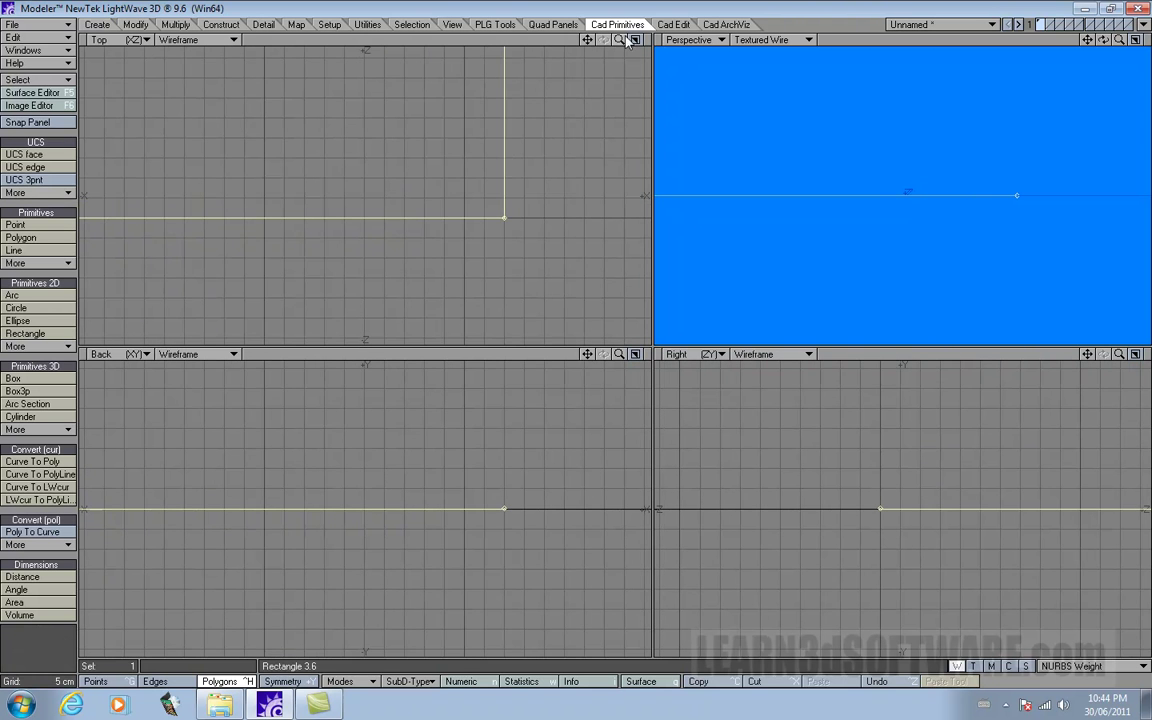
{"action": "left_click_drag", "start_coordinate": [619, 41], "coordinate": [469, 41]}
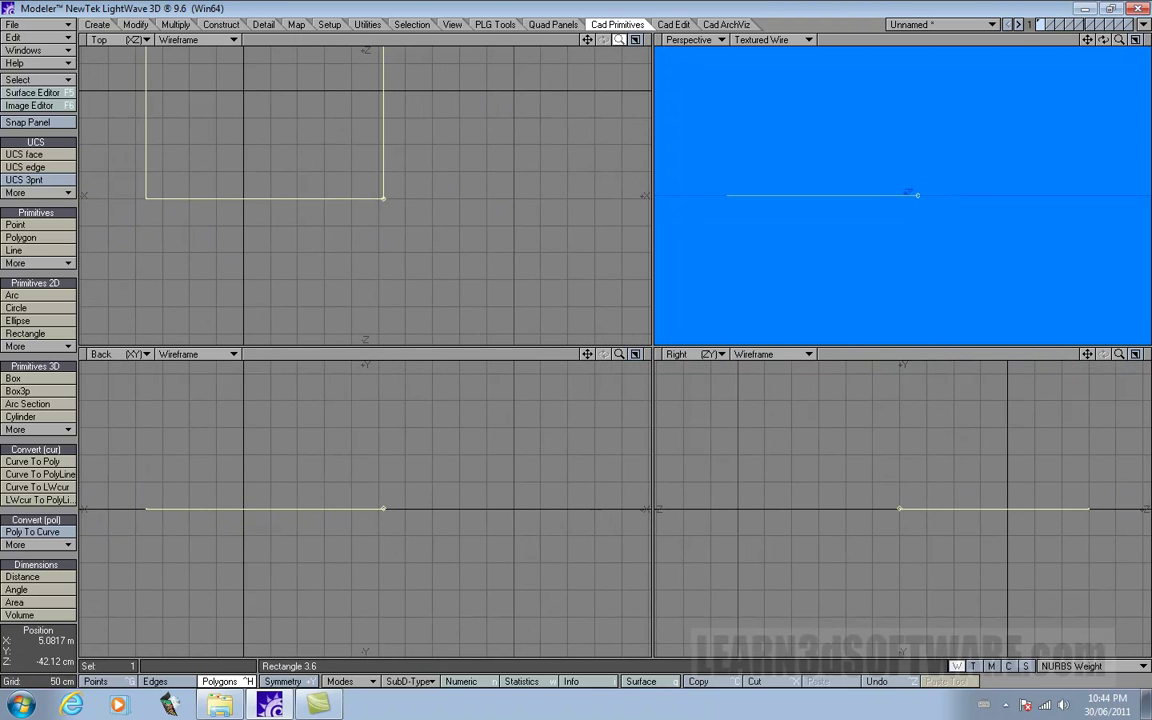
{"action": "left_click_drag", "start_coordinate": [587, 39], "coordinate": [469, 157]}
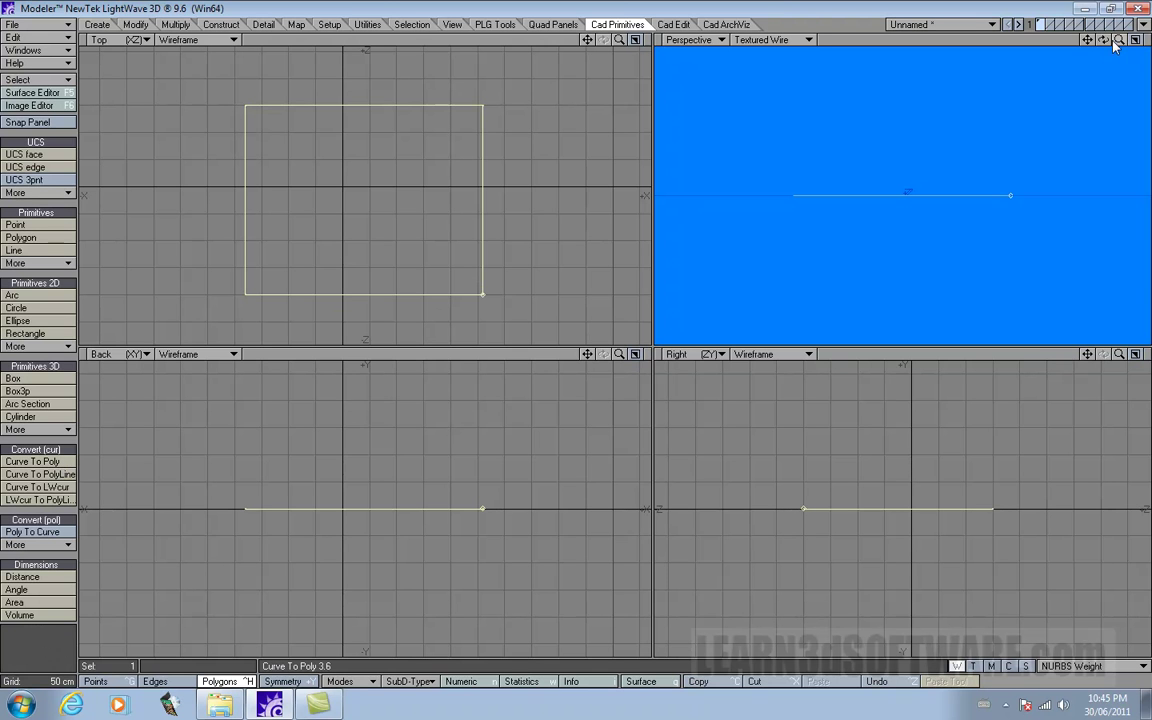
{"action": "left_click_drag", "start_coordinate": [1103, 41], "coordinate": [998, 84]}
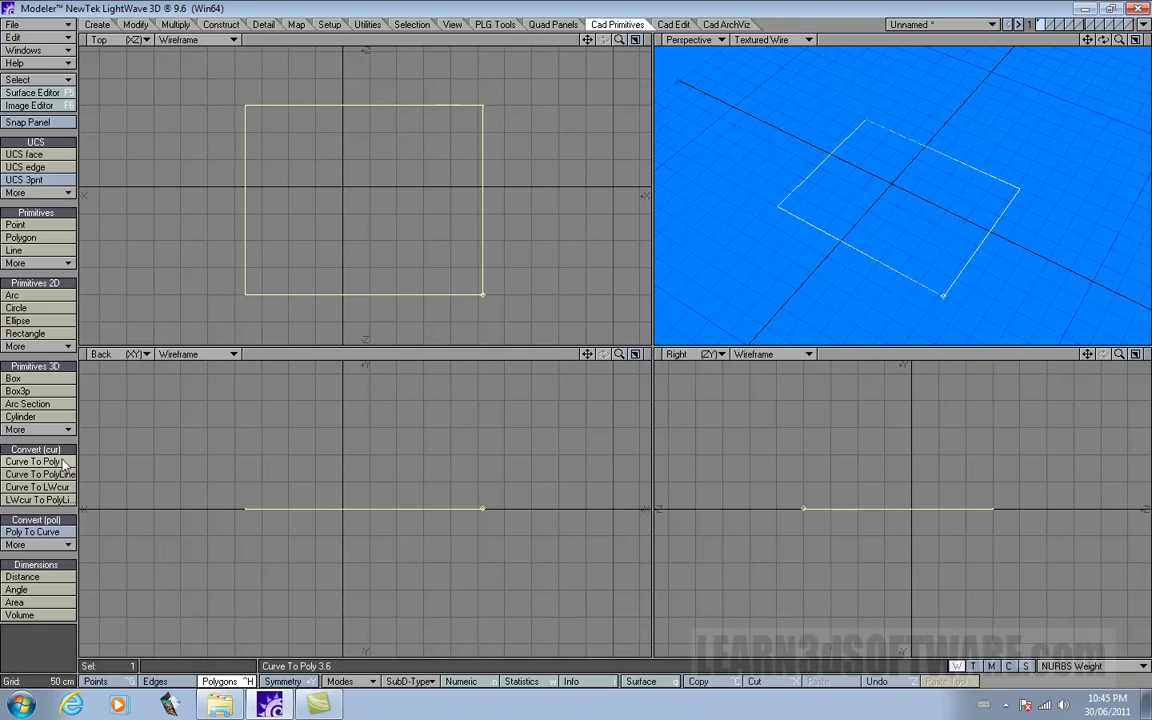
{"action": "left_click", "coordinate": [60, 464]}
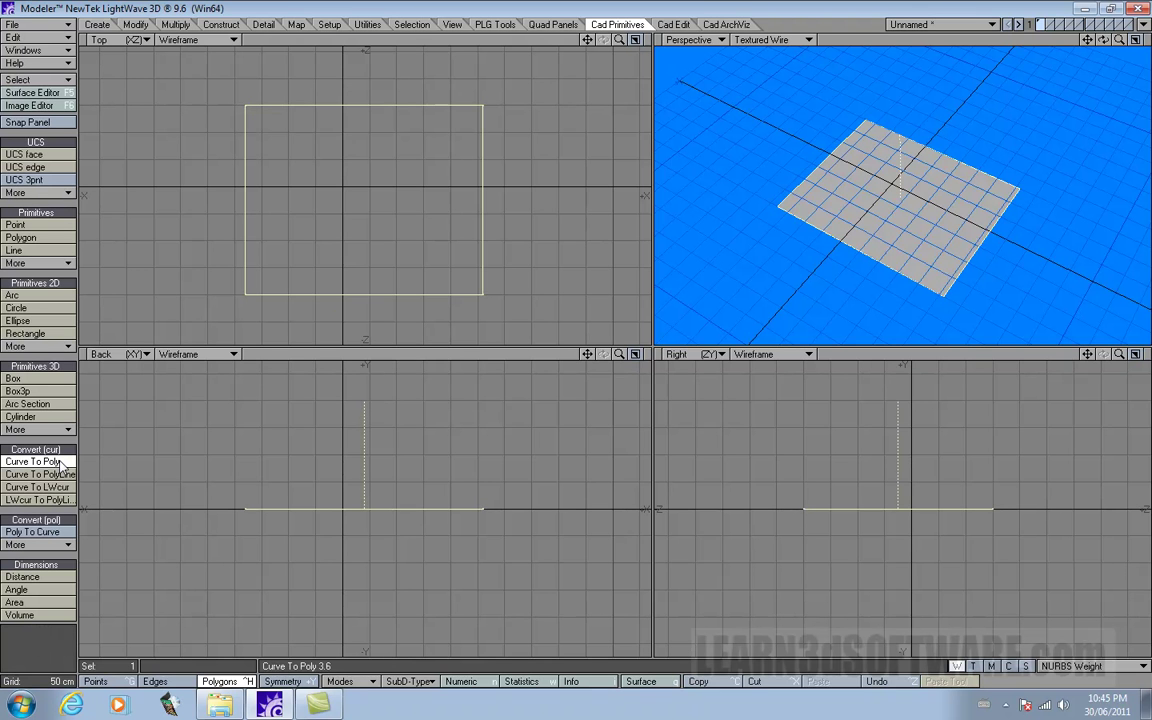
{"action": "left_click_drag", "start_coordinate": [1107, 42], "coordinate": [961, 147]}
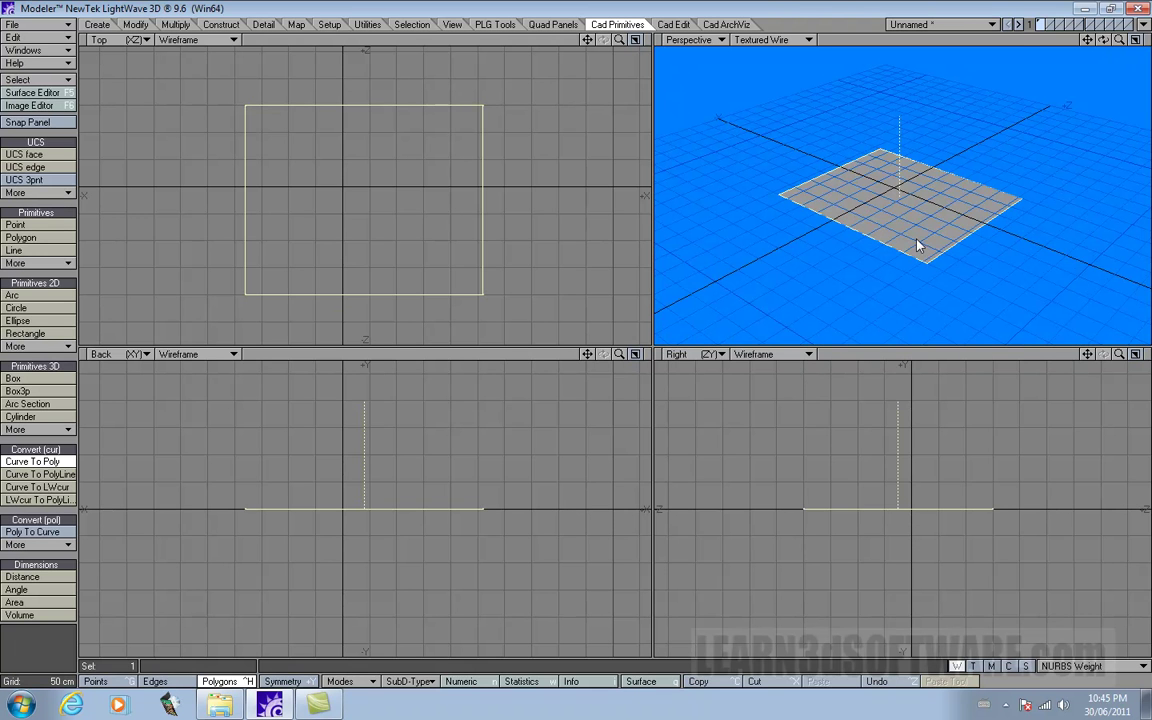
{"action": "key", "text": "u"}
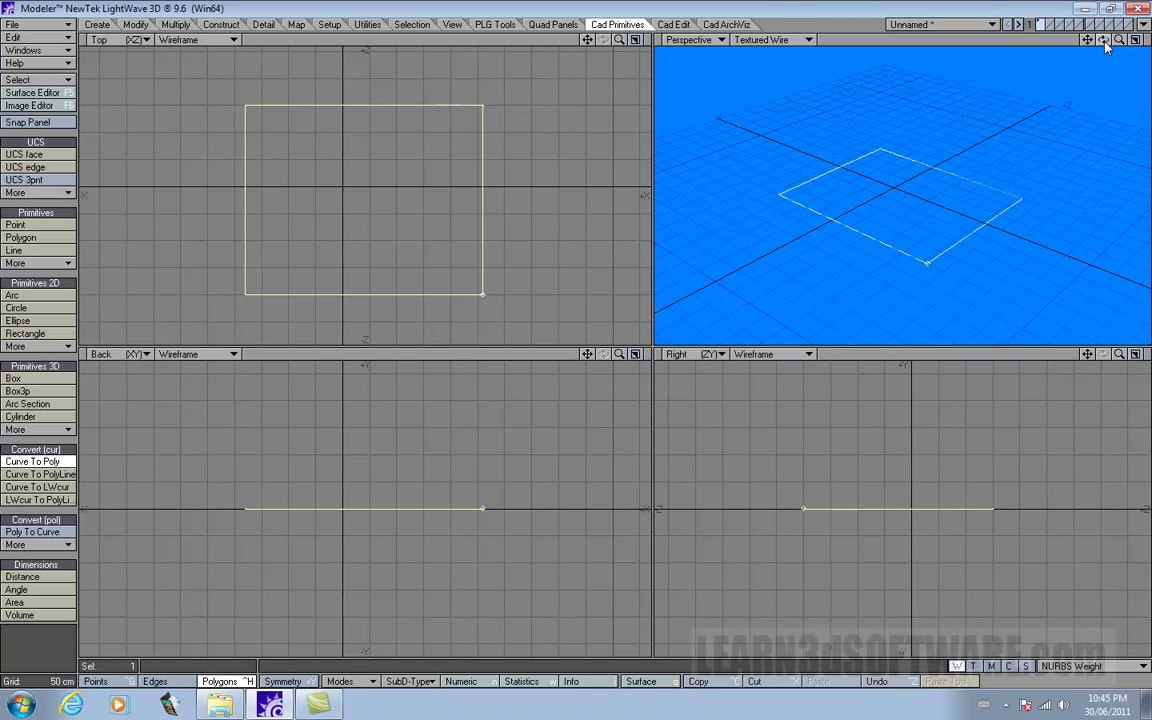
Step: Convert the selected rectangle curve to a polygon with Curve To Poly
{"action": "left_click_drag", "start_coordinate": [1107, 46], "coordinate": [1107, 47]}
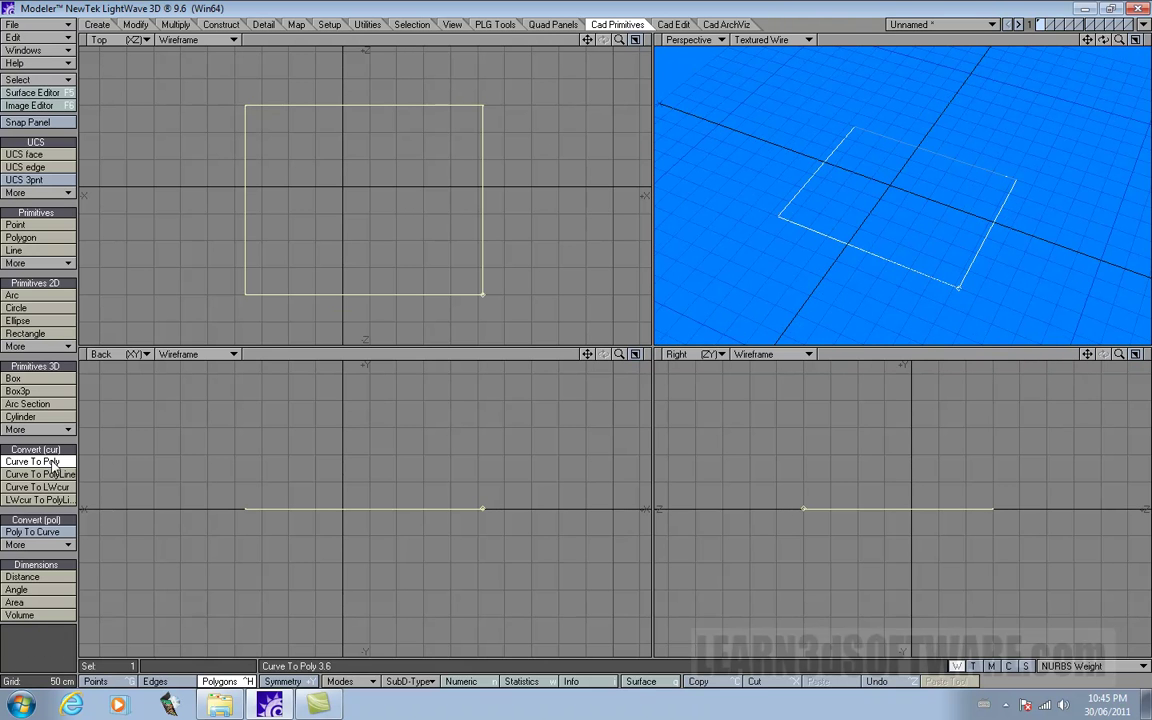
{"action": "left_click", "coordinate": [50, 463]}
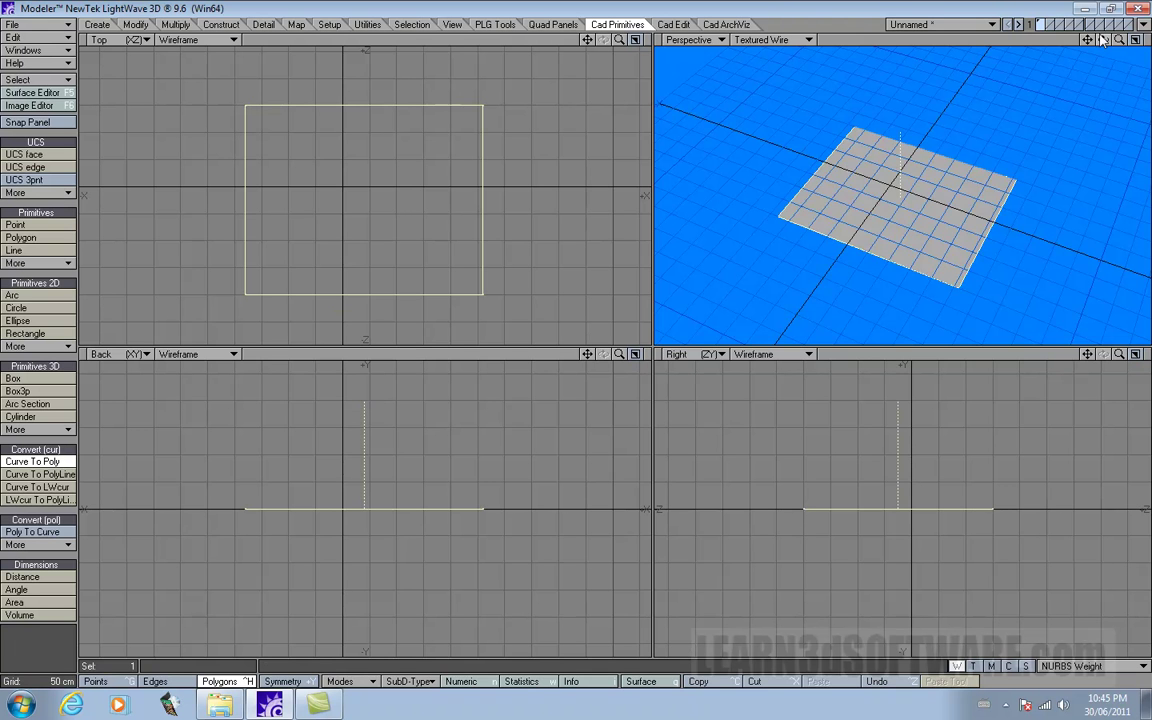
{"action": "mouse_move", "coordinate": [1103, 40]}
{"action": "left_mouse_down"}
{"action": "mouse_move", "coordinate": [1118, 44]}
{"action": "mouse_move", "coordinate": [1103, 60]}
{"action": "left_mouse_up"}
Step: Draw a circle with a radius of about 2.12 m on the +X side of the rectangle in the Top view
{"action": "left_click_drag", "start_coordinate": [587, 40], "coordinate": [518, 36]}
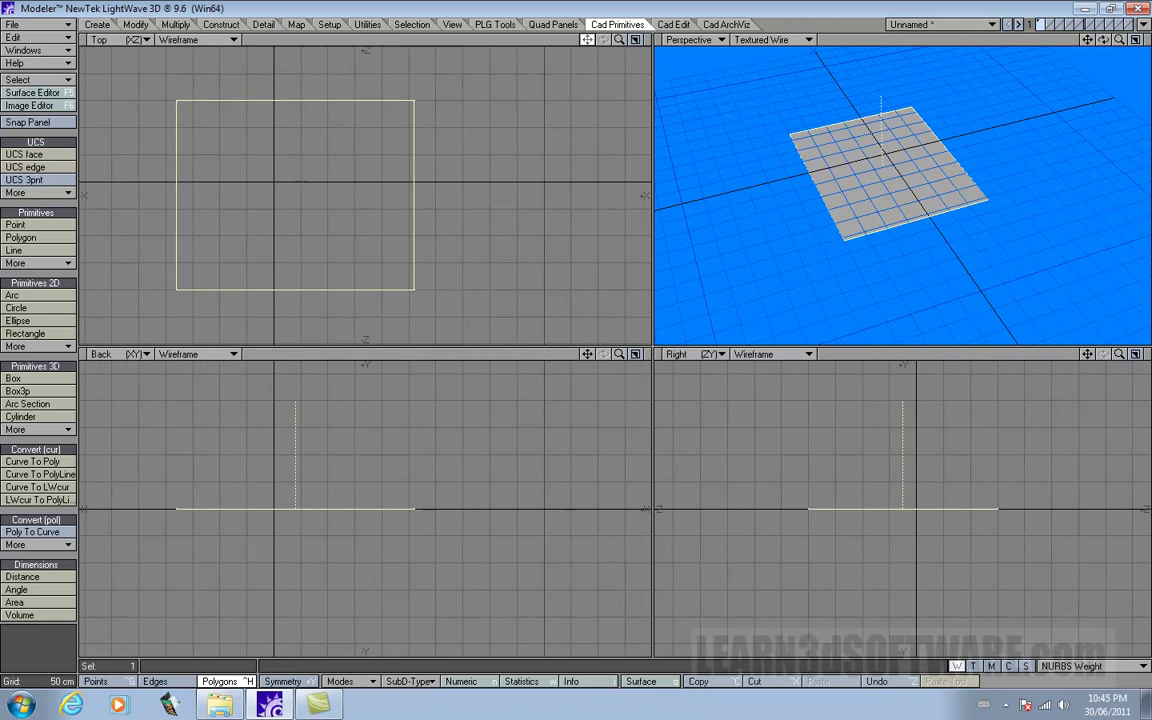
{"action": "left_click_drag", "start_coordinate": [619, 40], "coordinate": [620, 45]}
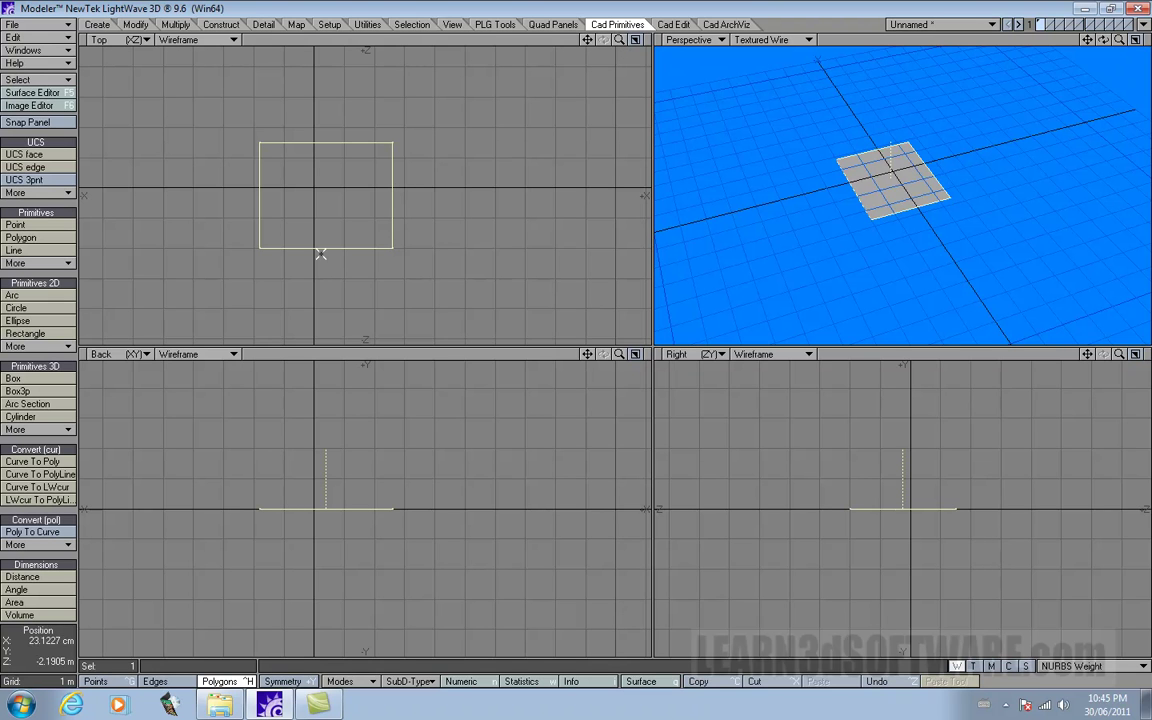
{"action": "left_click", "coordinate": [42, 308]}
{"action": "left_click_drag", "start_coordinate": [503, 175], "coordinate": [550, 225]}
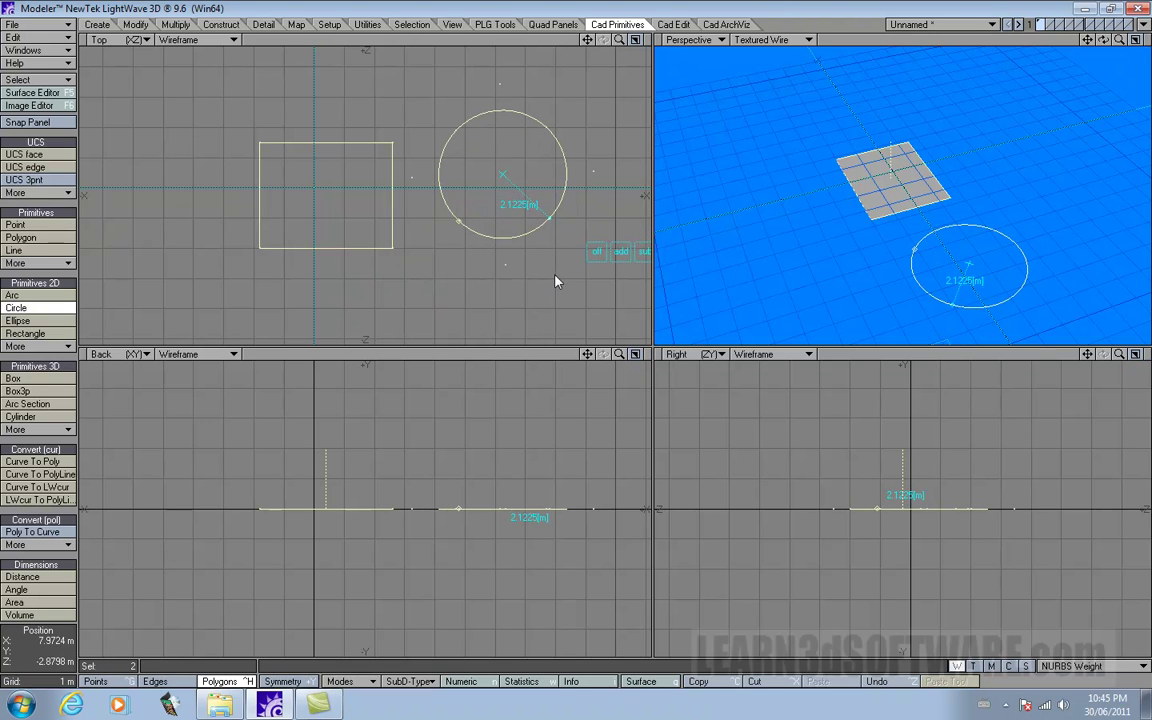
{"action": "key", "text": "space"}
Step: Deselect the rectangle and convert the circle curve to a polygon with Curve To Poly
{"action": "left_click_drag", "start_coordinate": [343, 181], "coordinate": [409, 215]}
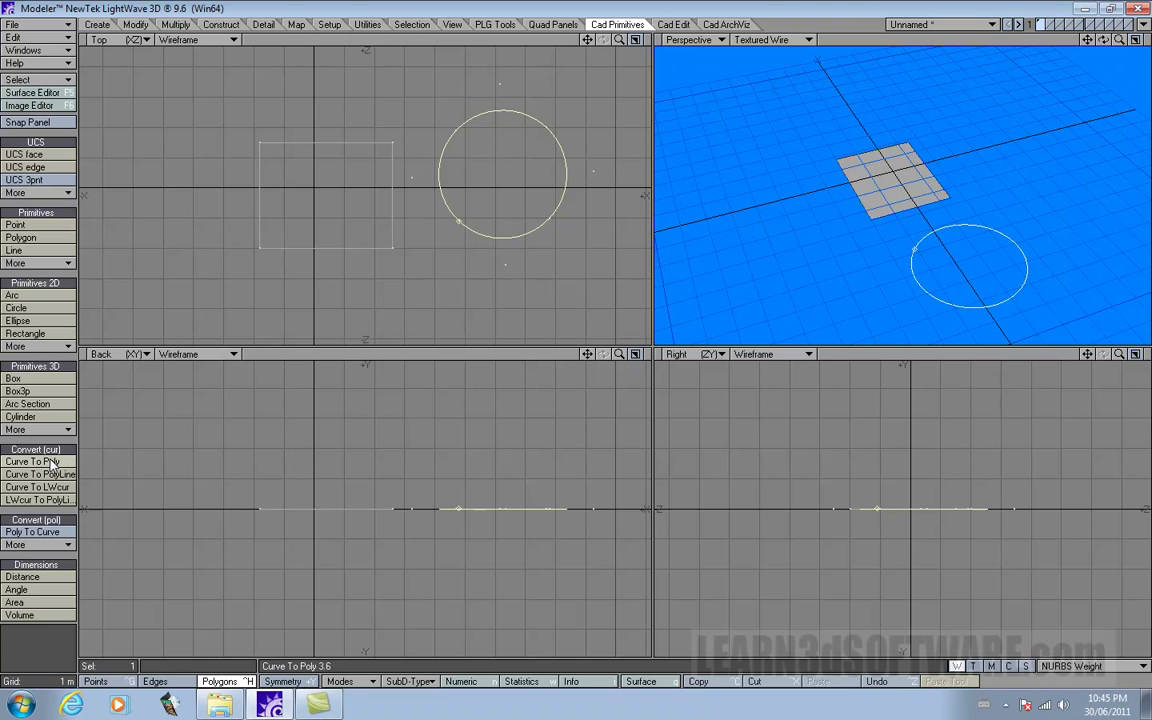
{"action": "left_click", "coordinate": [50, 463]}
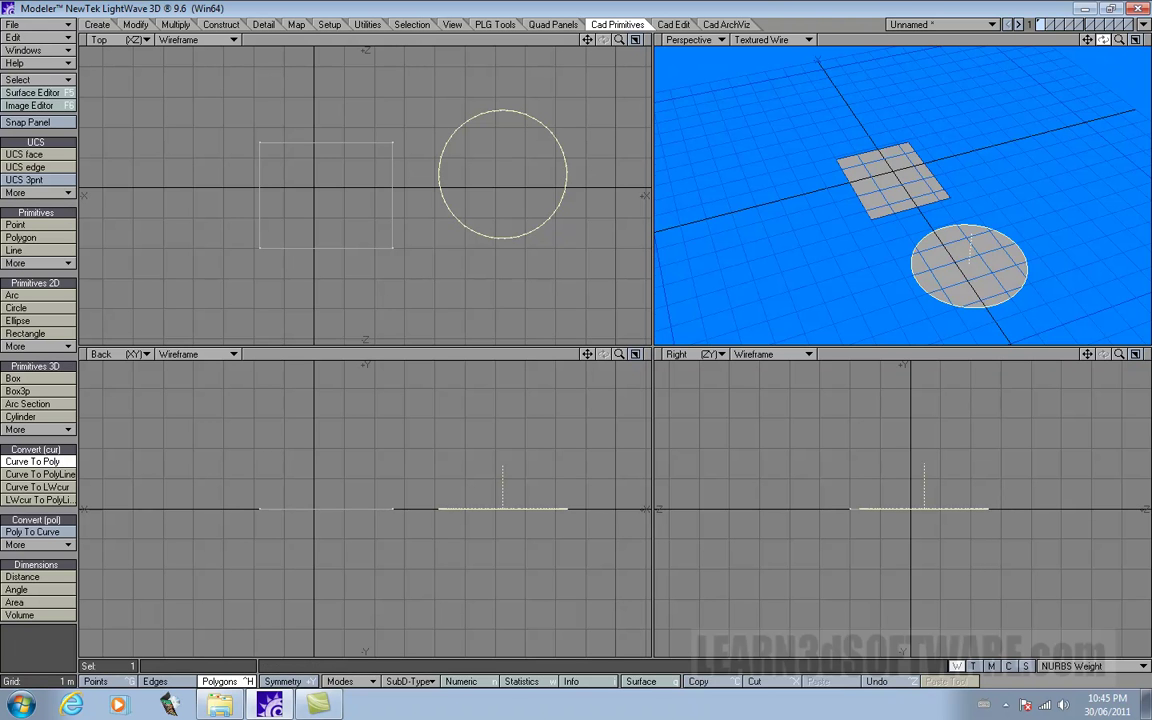
{"action": "mouse_move", "coordinate": [1103, 40]}
{"action": "left_mouse_down"}
{"action": "mouse_move", "coordinate": [1090, 25]}
{"action": "mouse_move", "coordinate": [1103, 38]}
{"action": "left_mouse_up"}
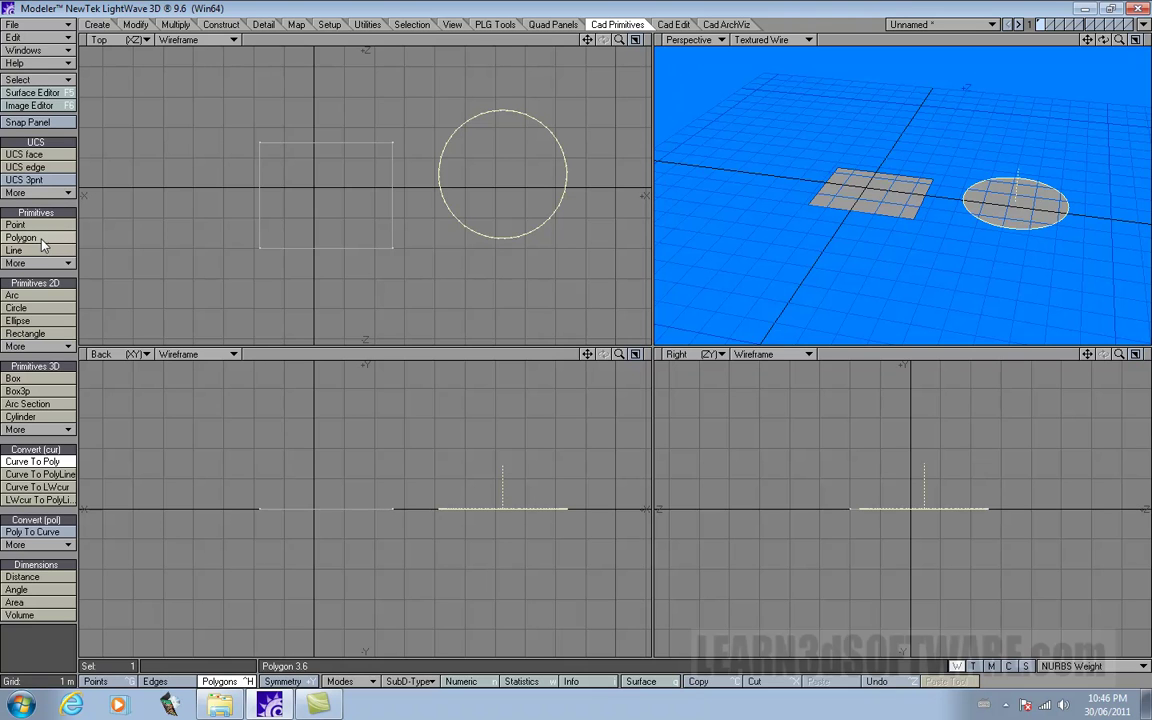
Step: Draw a seven-point concave polygon on the -X side of the rectangle in the Top view
{"action": "left_click", "coordinate": [22, 237]}
{"action": "left_click", "coordinate": [199, 93]}
{"action": "left_click", "coordinate": [210, 152]}
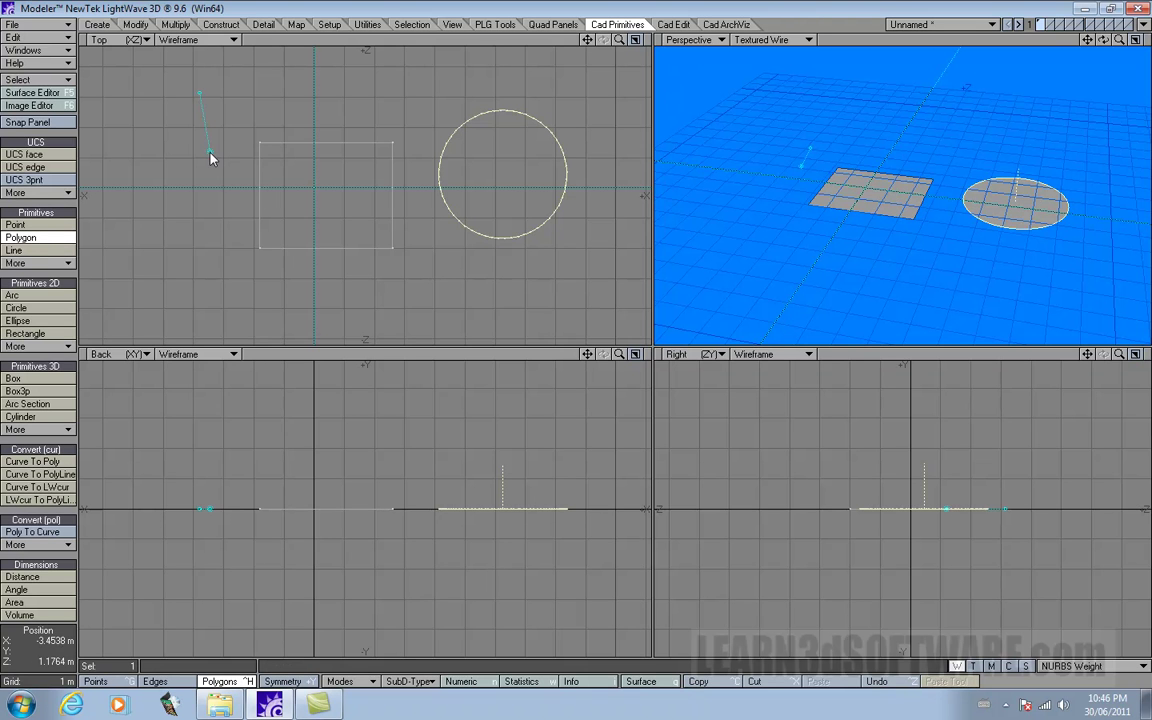
{"action": "left_click", "coordinate": [174, 188]}
{"action": "left_click", "coordinate": [132, 155]}
{"action": "left_click", "coordinate": [145, 94]}
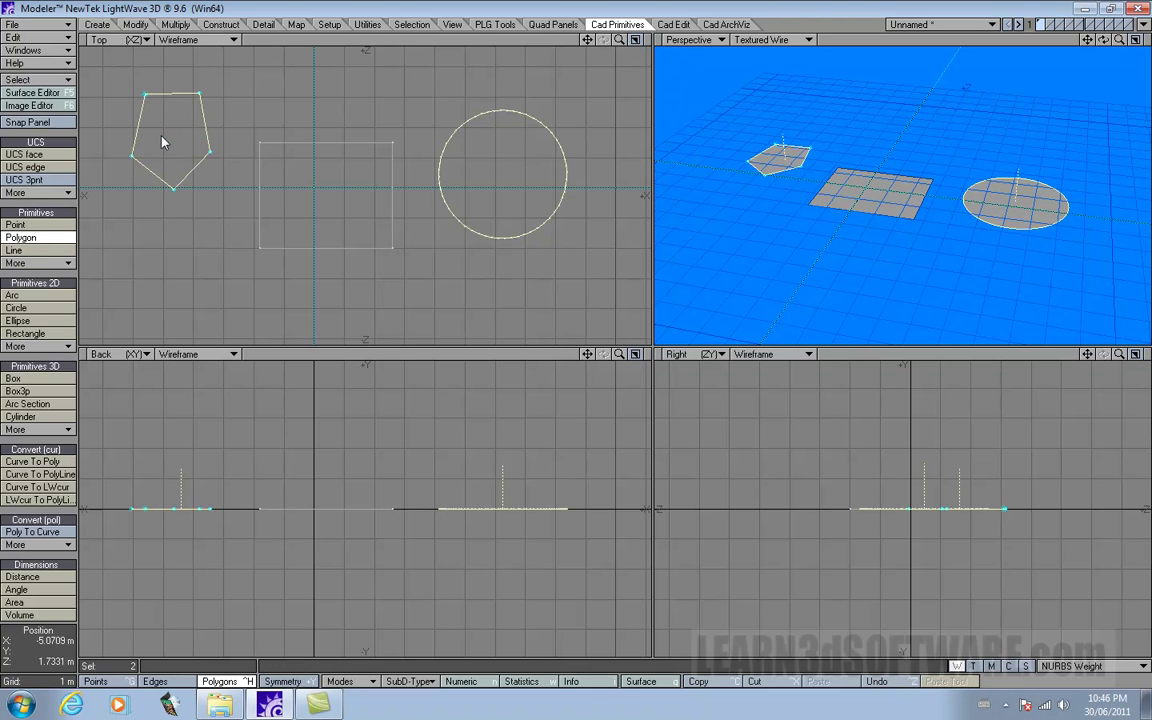
{"action": "left_click", "coordinate": [162, 137]}
{"action": "left_click", "coordinate": [180, 147]}
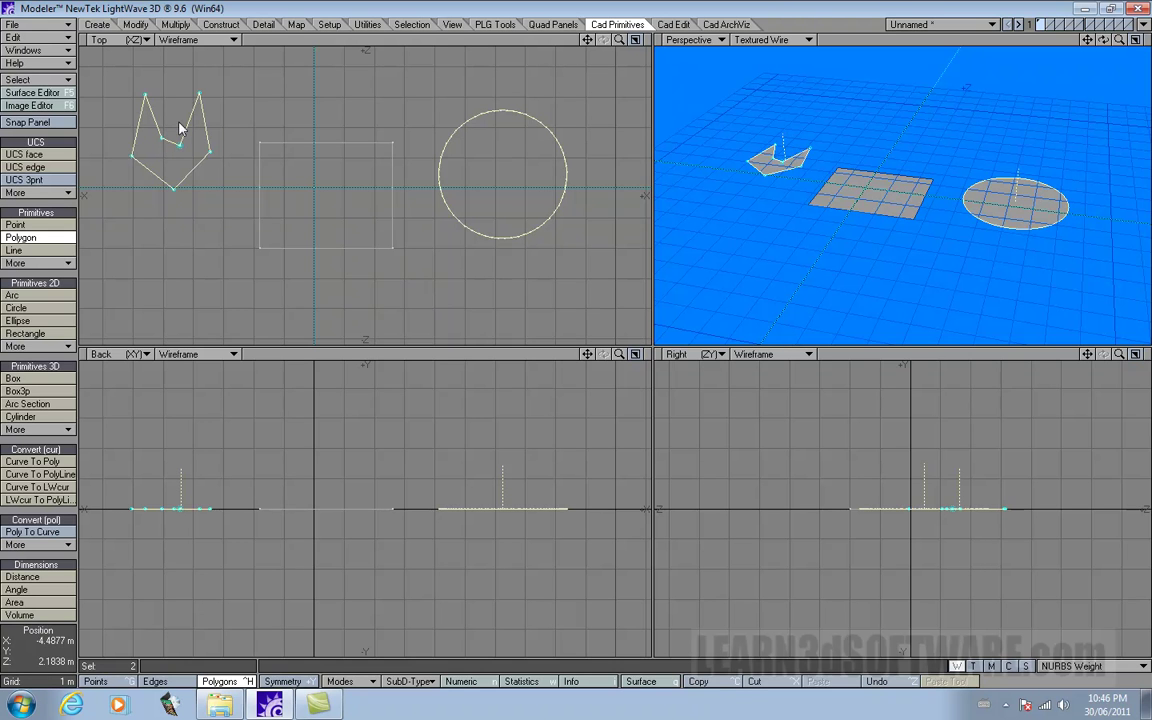
{"action": "key", "text": "space"}
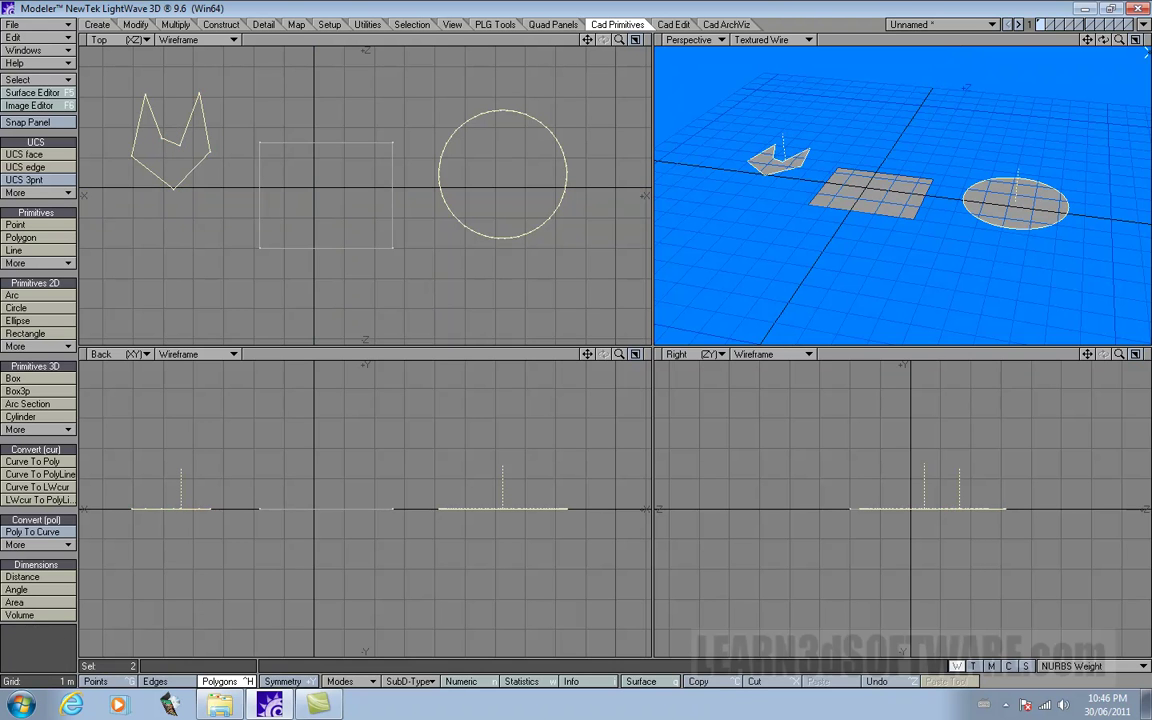
Step: Clear the selection and delete the rectangle, circle and concave polygon
{"action": "left_click_drag", "start_coordinate": [1103, 40], "coordinate": [1138, 42]}
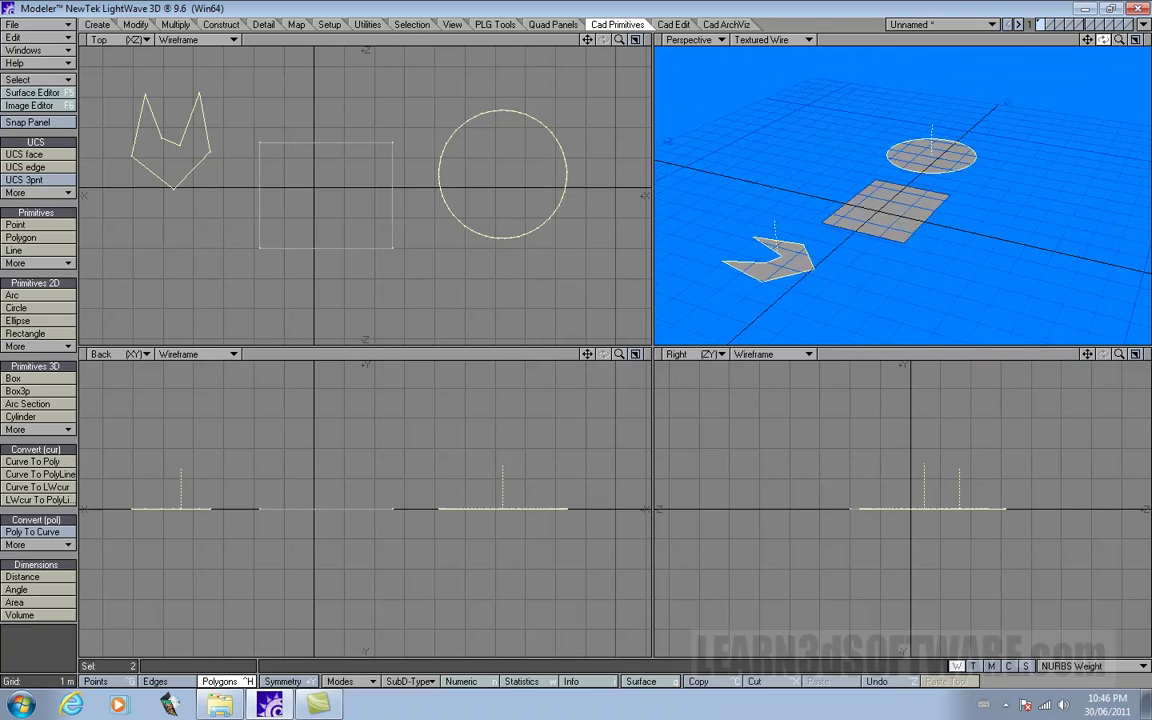
{"action": "left_click_drag", "start_coordinate": [1045, 42], "coordinate": [997, 40]}
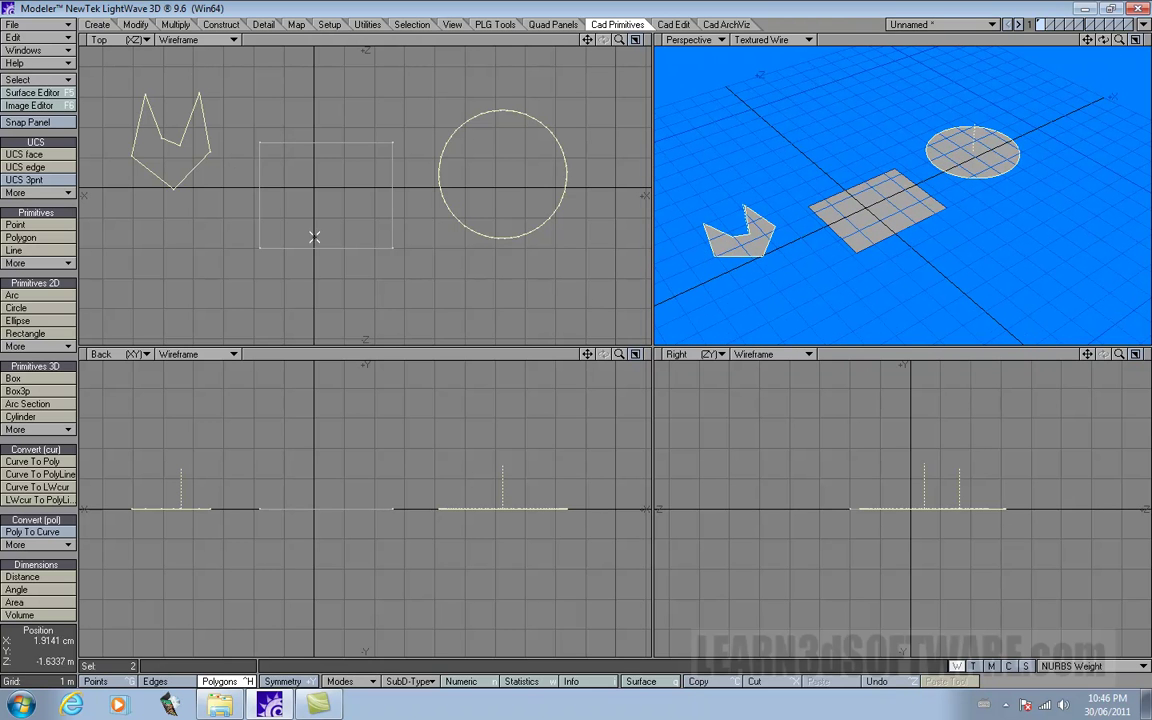
{"action": "left_click", "coordinate": [165, 175]}
{"action": "left_click", "coordinate": [331, 114]}
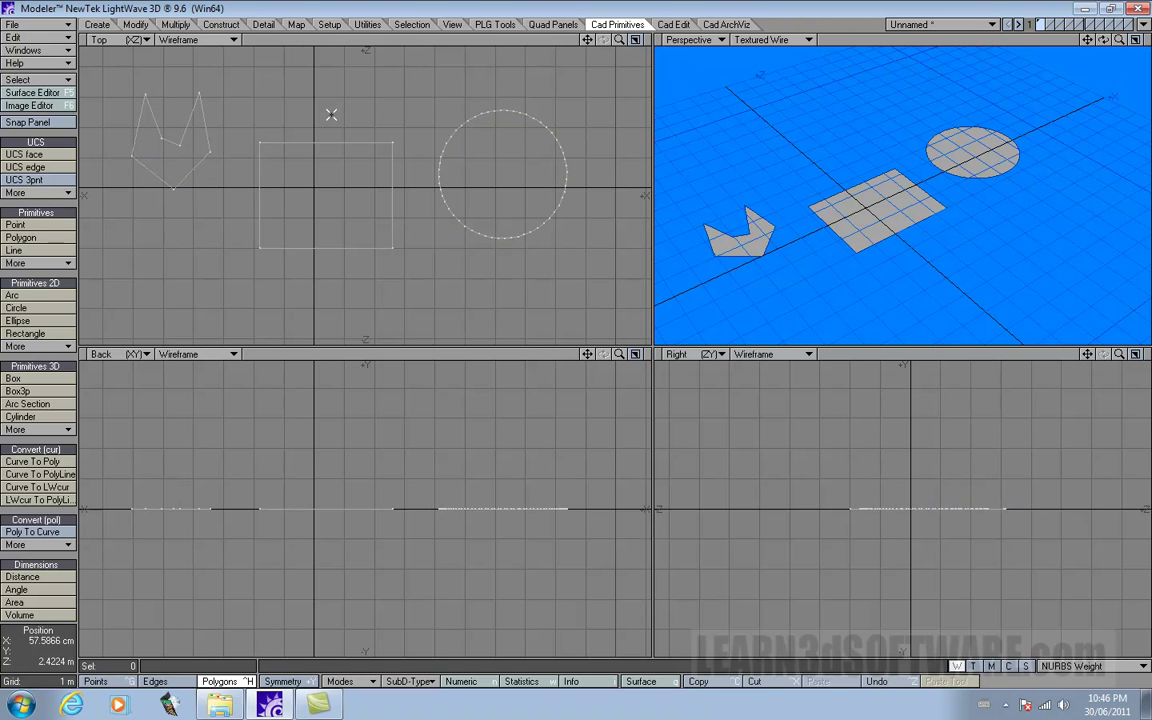
{"action": "key", "text": "Delete"}
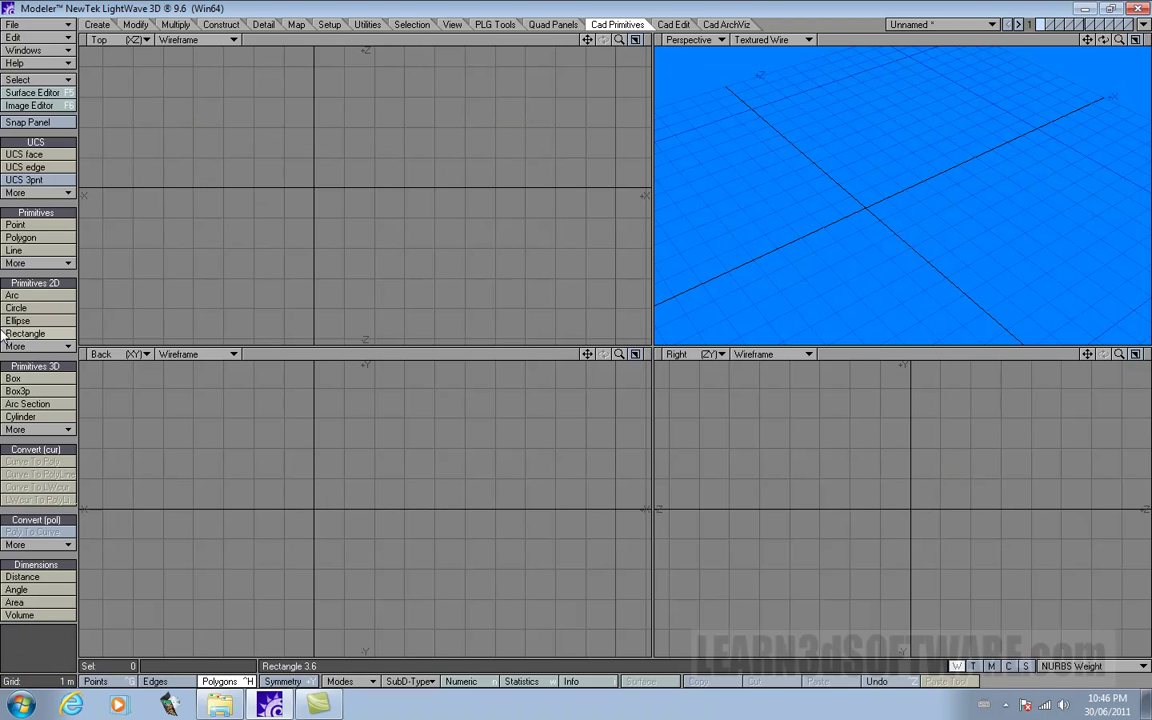
Step: Draw a five-sided NGon with sides of about 4.12 m in the Top view
{"action": "left_click", "coordinate": [36, 264]}
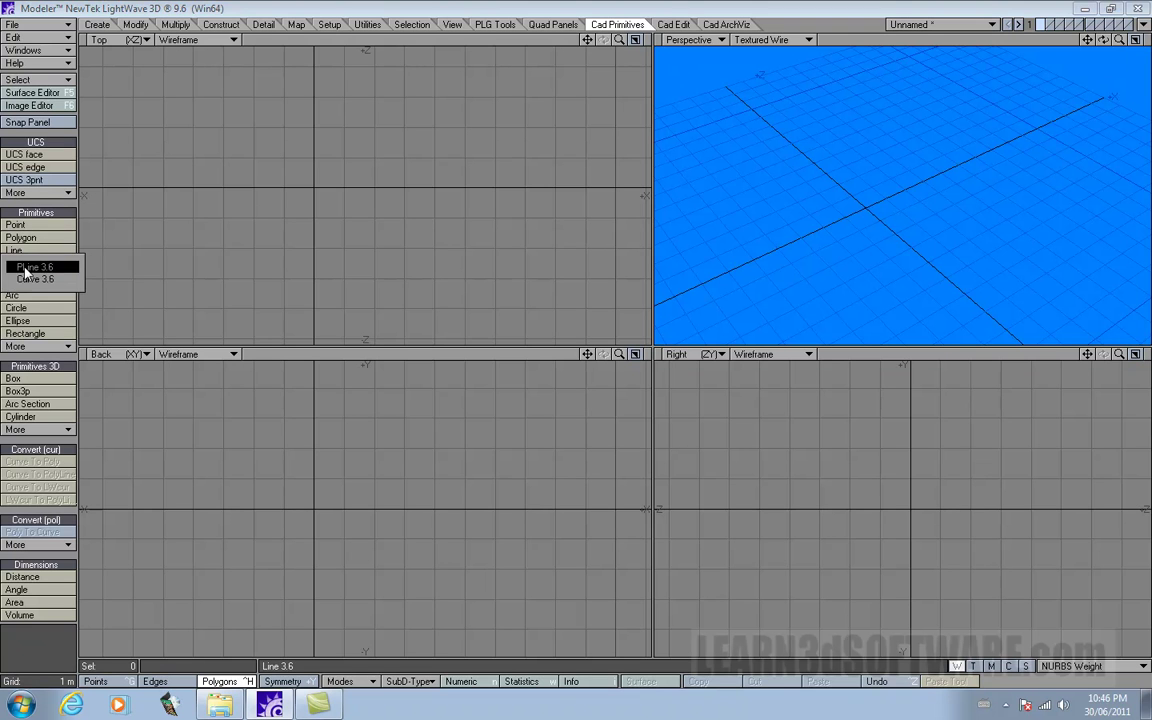
{"action": "left_click", "coordinate": [36, 346]}
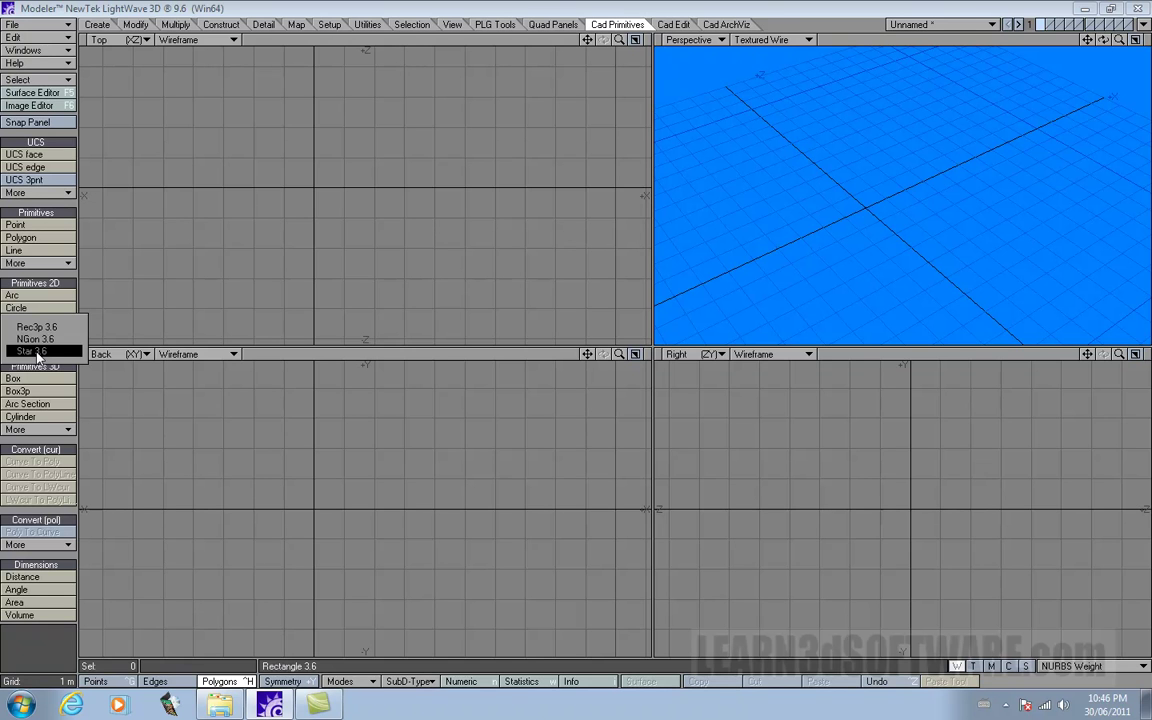
{"action": "left_click", "coordinate": [40, 340]}
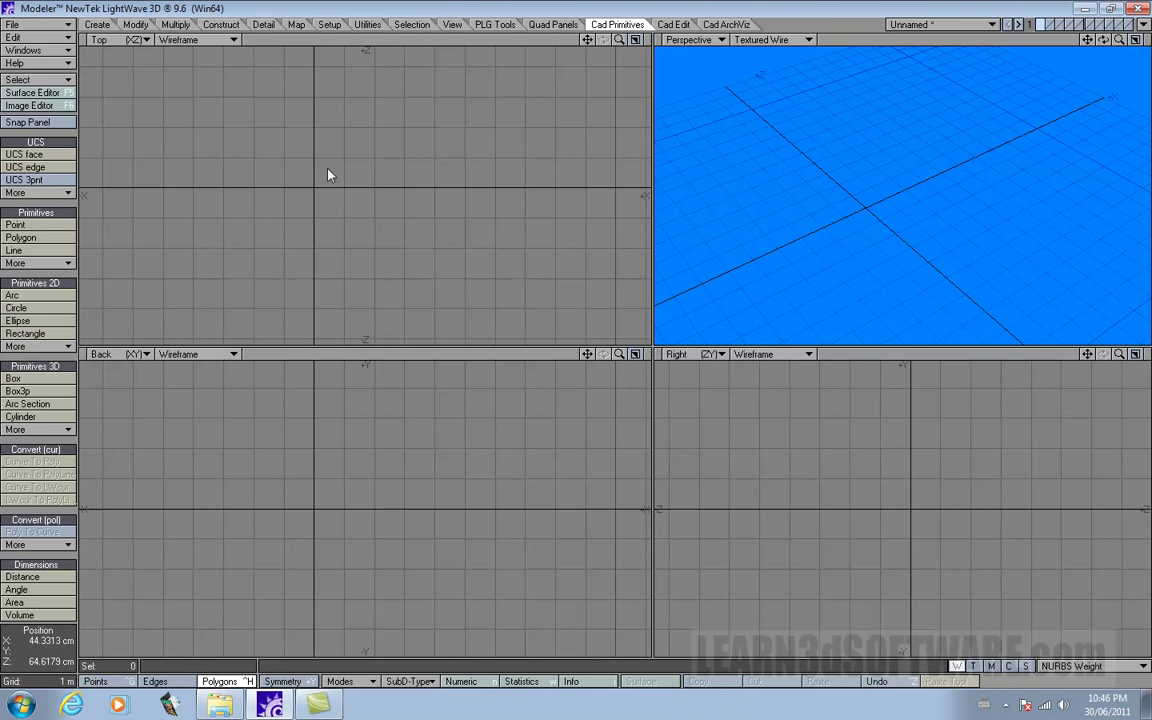
{"action": "left_click", "coordinate": [331, 158]}
{"action": "left_click", "coordinate": [396, 202]}
{"action": "left_click_drag", "start_coordinate": [396, 203], "coordinate": [344, 276]}
{"action": "key", "text": "space"}
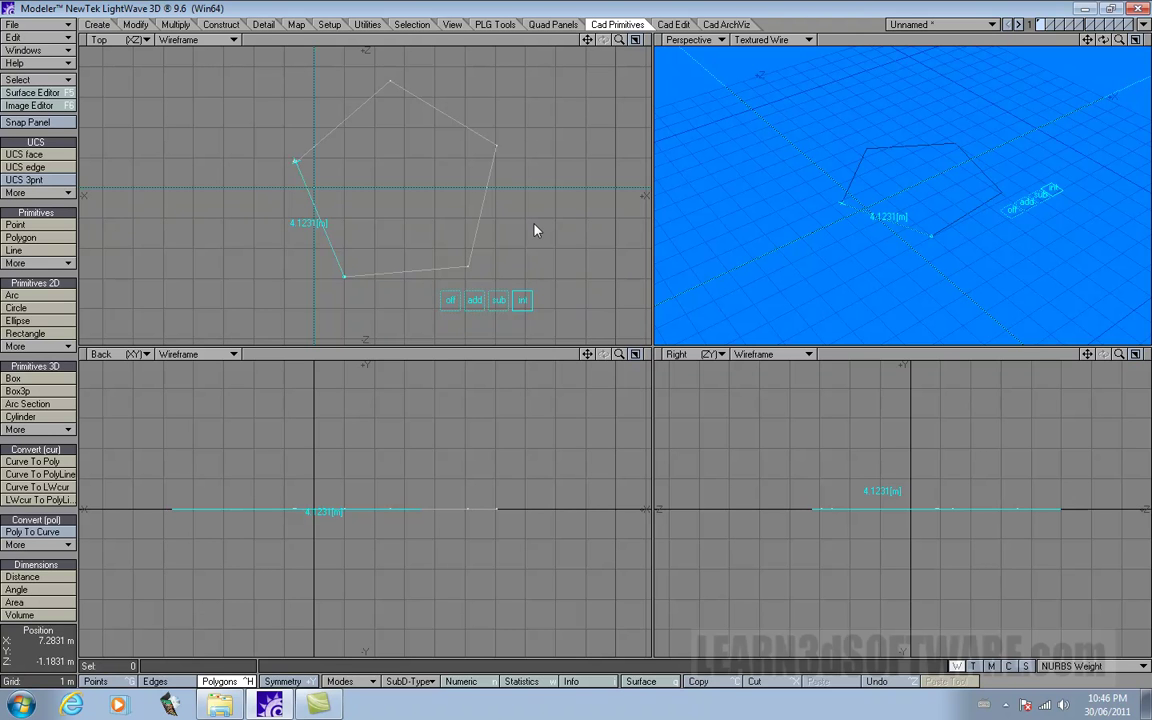
Step: Finish the NGon, select the pentagon curve and convert it to a polygon with Curve To Poly
{"action": "key", "text": "space"}
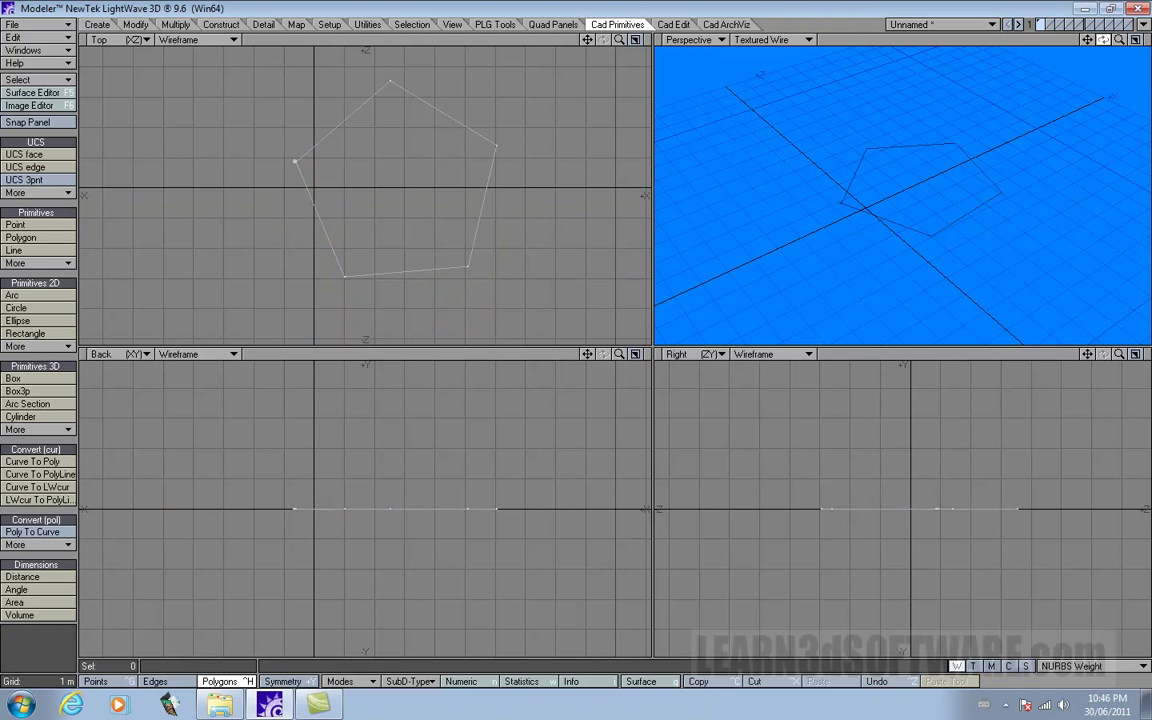
{"action": "left_click_drag", "start_coordinate": [1103, 40], "coordinate": [1075, 50]}
{"action": "left_click", "coordinate": [455, 130]}
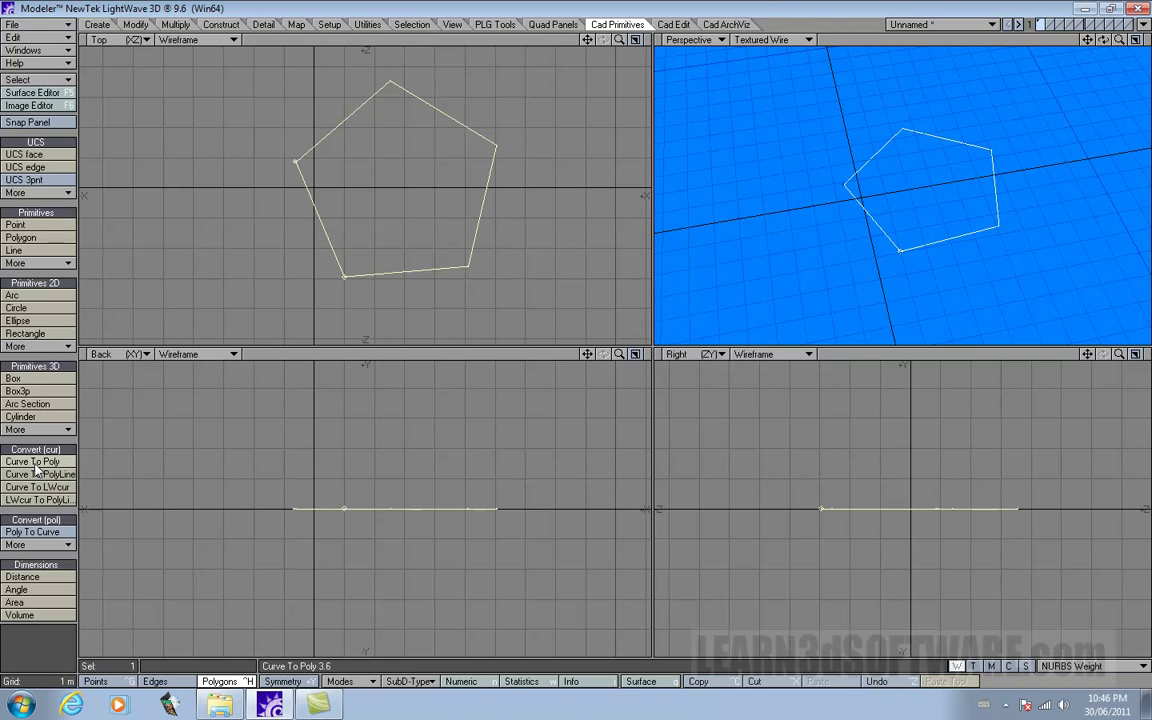
{"action": "left_click", "coordinate": [35, 462]}
{"action": "mouse_move", "coordinate": [1101, 40]}
{"action": "left_mouse_down"}
{"action": "mouse_move", "coordinate": [1100, 110]}
{"action": "mouse_move", "coordinate": [1098, 45]}
{"action": "left_mouse_up"}
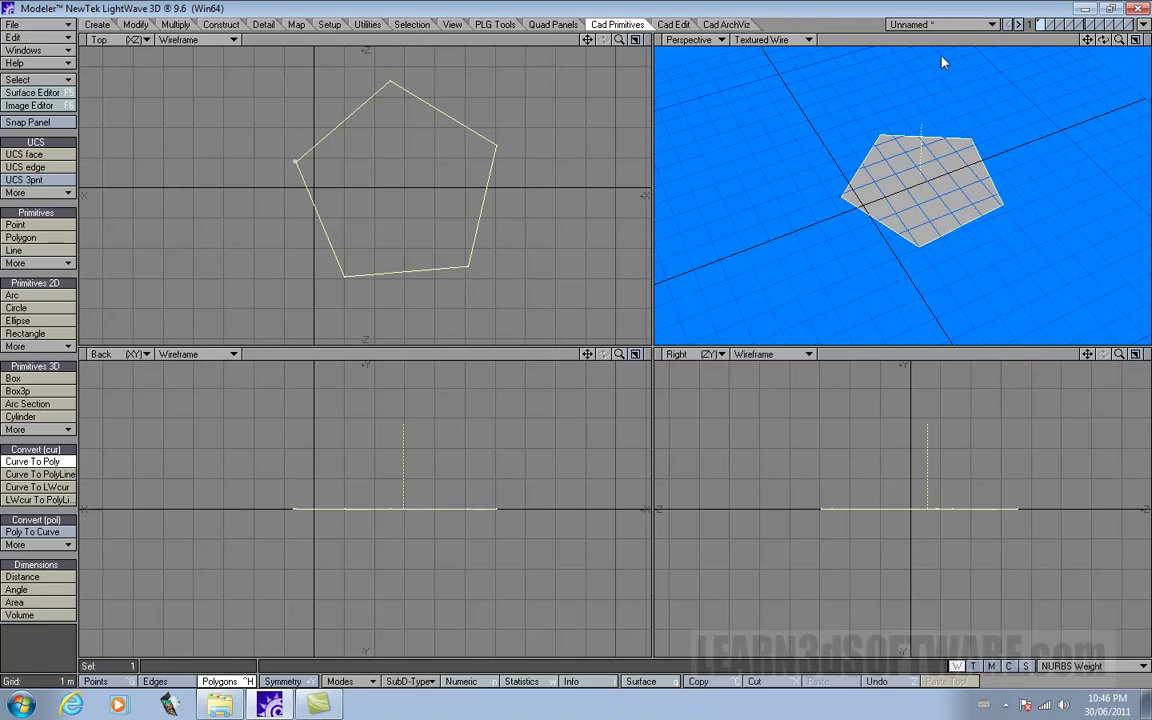
Step: Delete the pentagon polygon and its leftover centre point
{"action": "key", "text": "Delete"}
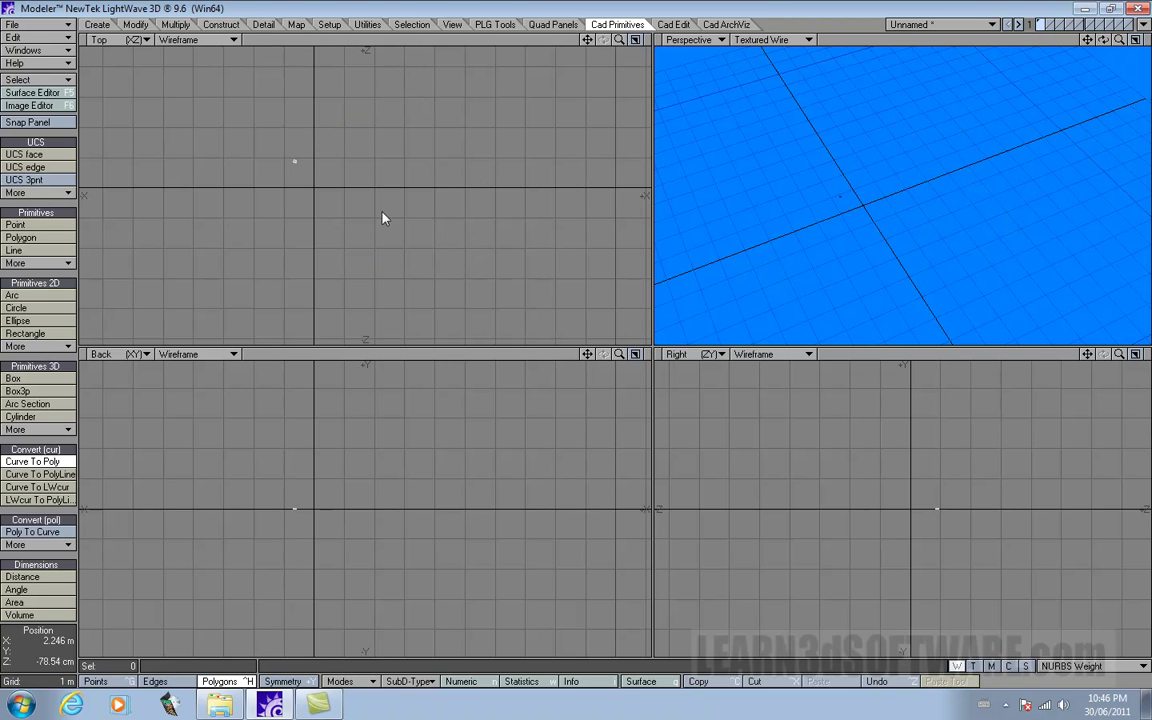
{"action": "key", "text": "Delete"}
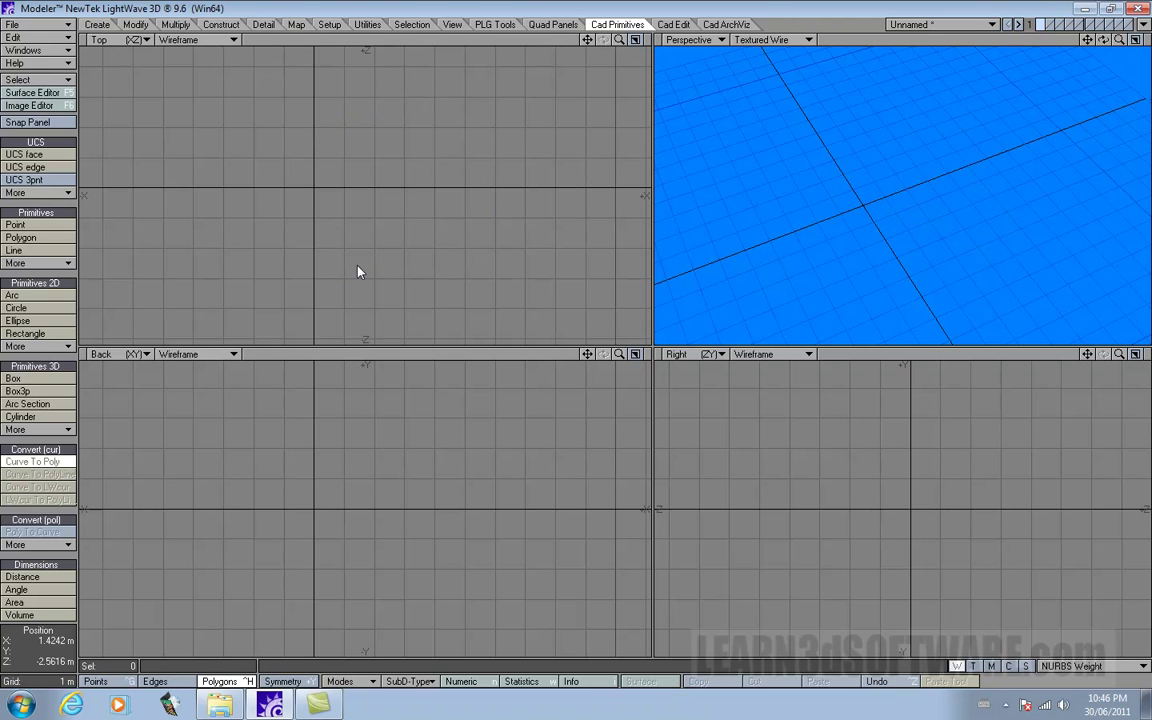
{"action": "left_click", "coordinate": [33, 463]}
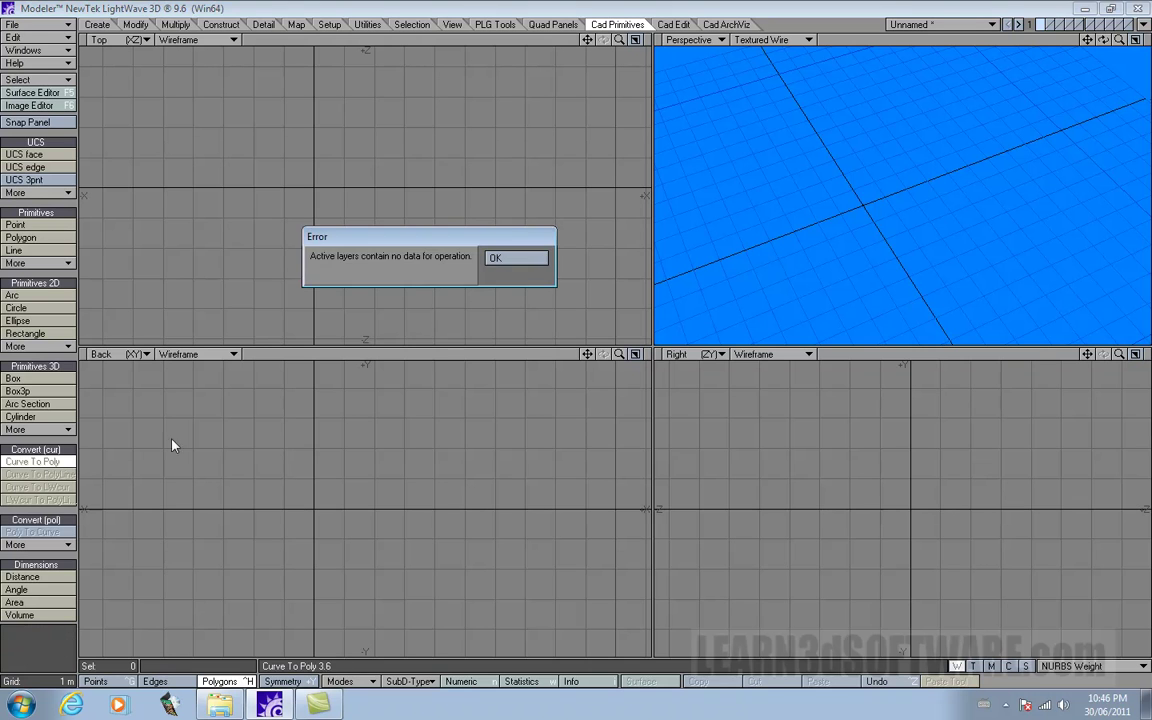
{"action": "left_click", "coordinate": [493, 258]}
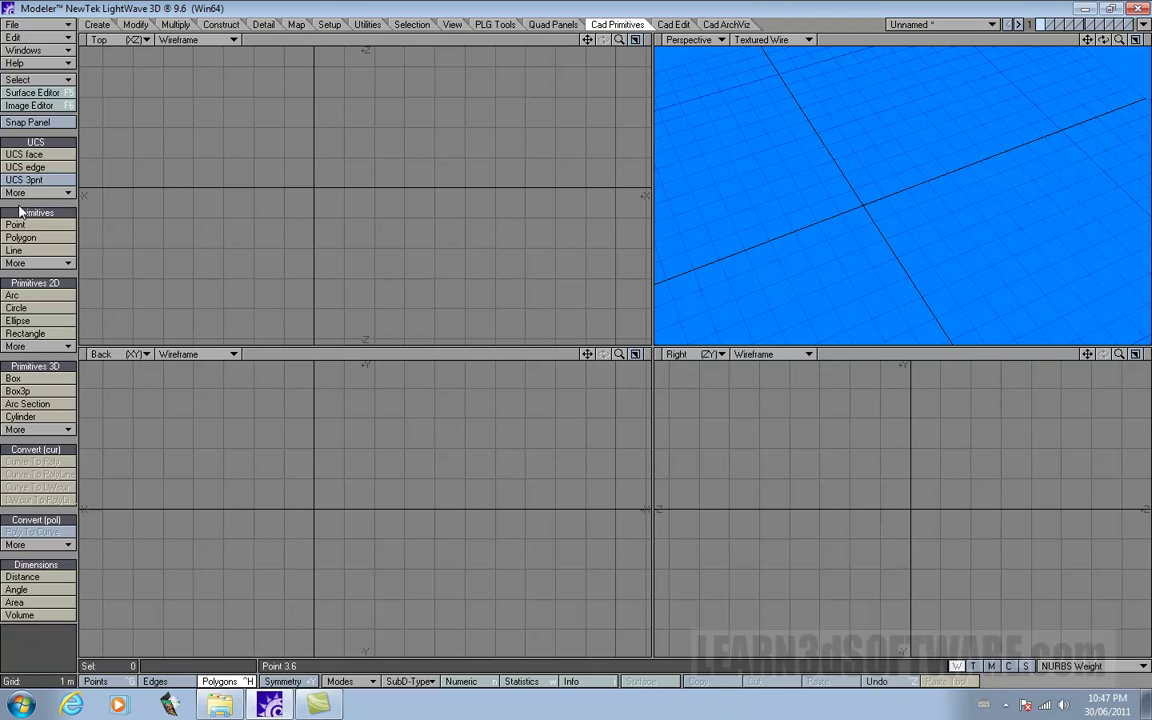
Step: Draw a rectangle around the origin in the Top view
{"action": "left_click", "coordinate": [33, 309]}
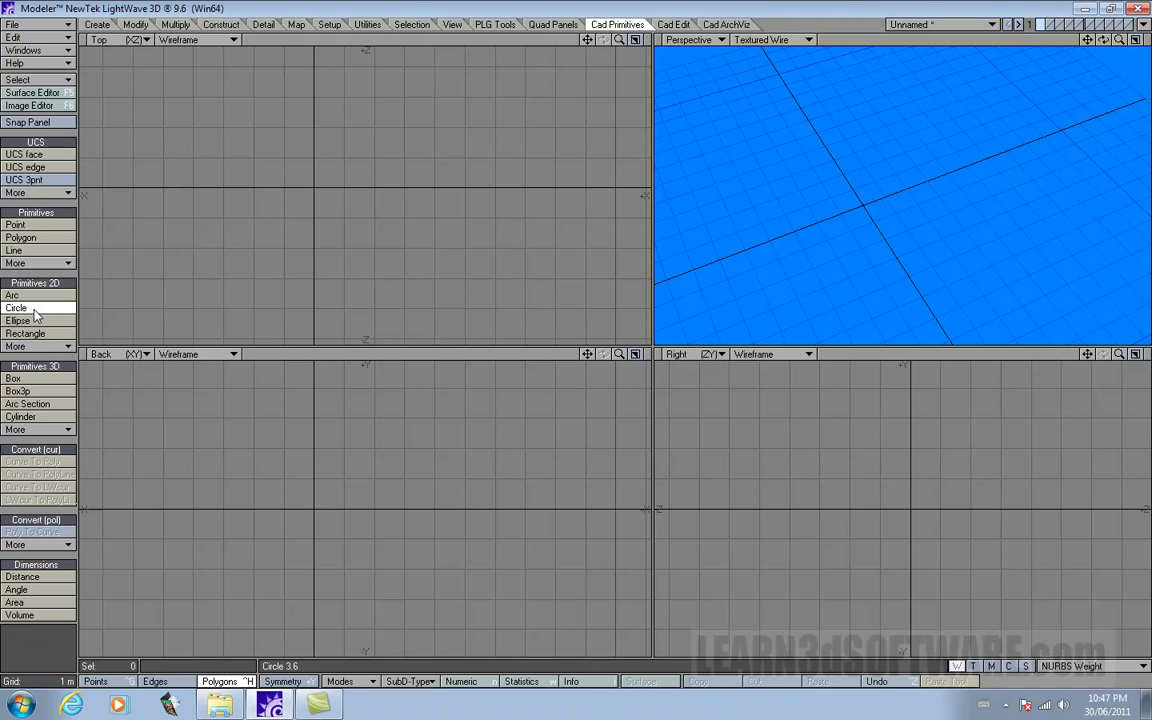
{"action": "left_click", "coordinate": [33, 335]}
{"action": "left_click_drag", "start_coordinate": [213, 147], "coordinate": [395, 308]}
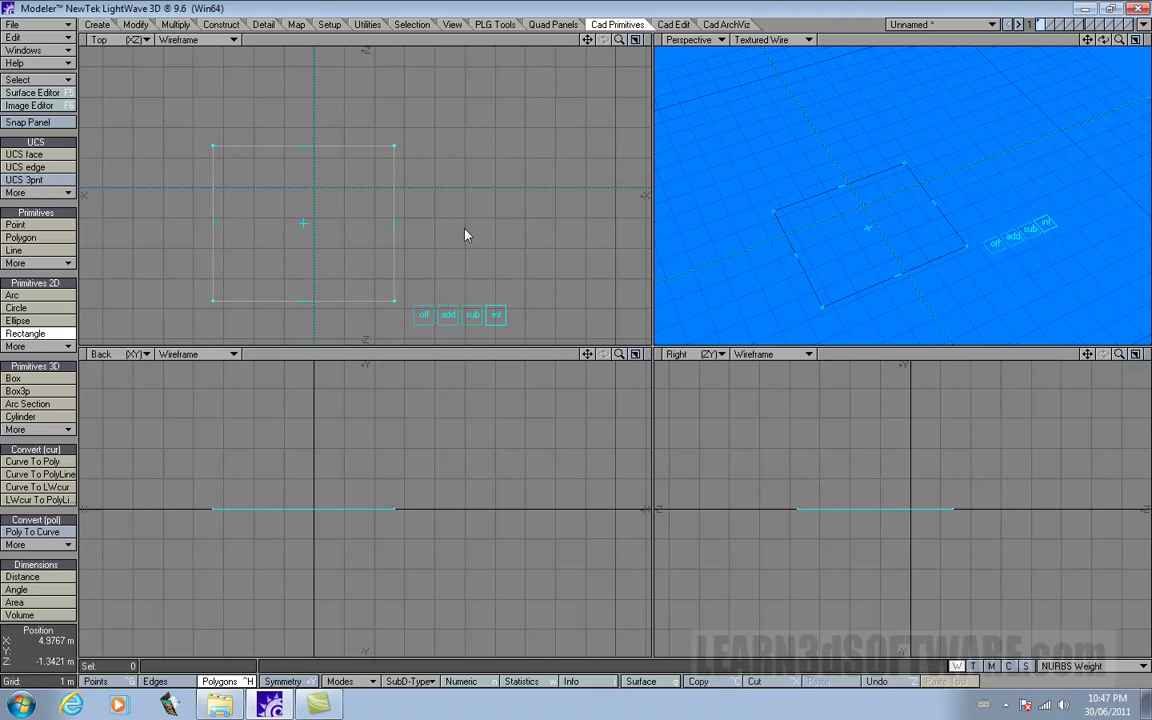
Step: Draw a circle in the Top view, shrink it and centre it near the rectangle's +X +Z corner
{"action": "left_click", "coordinate": [18, 308]}
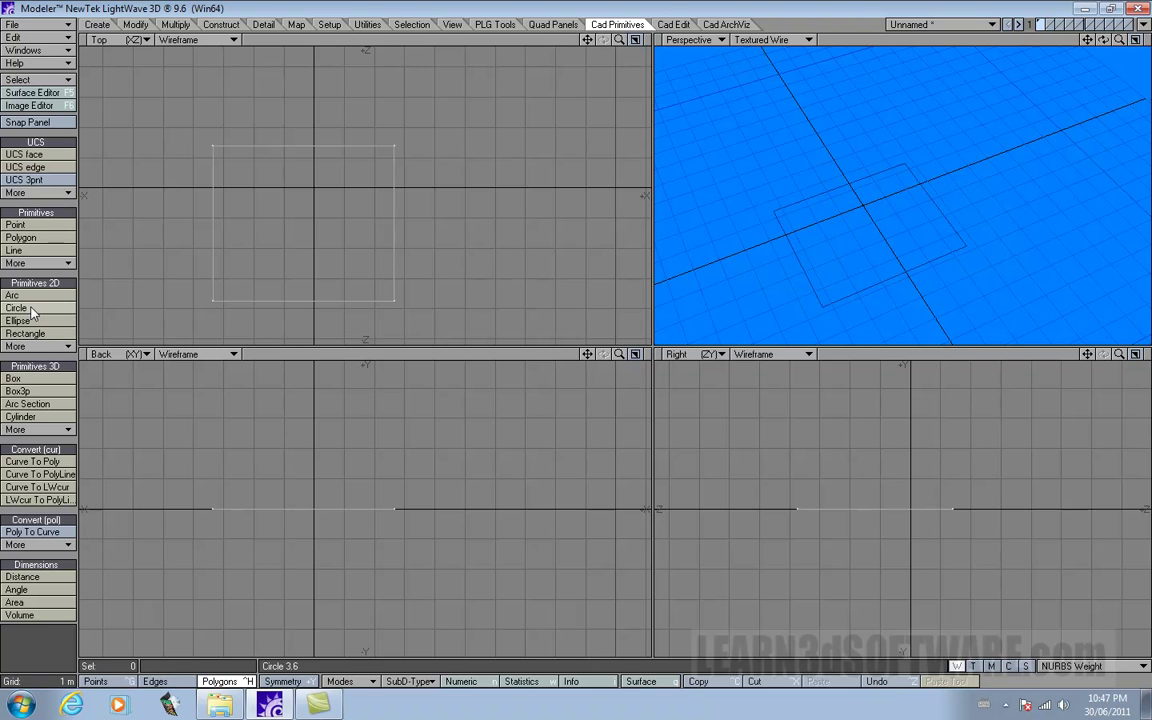
{"action": "left_click_drag", "start_coordinate": [360, 105], "coordinate": [418, 209]}
{"action": "left_click_drag", "start_coordinate": [365, 102], "coordinate": [413, 169]}
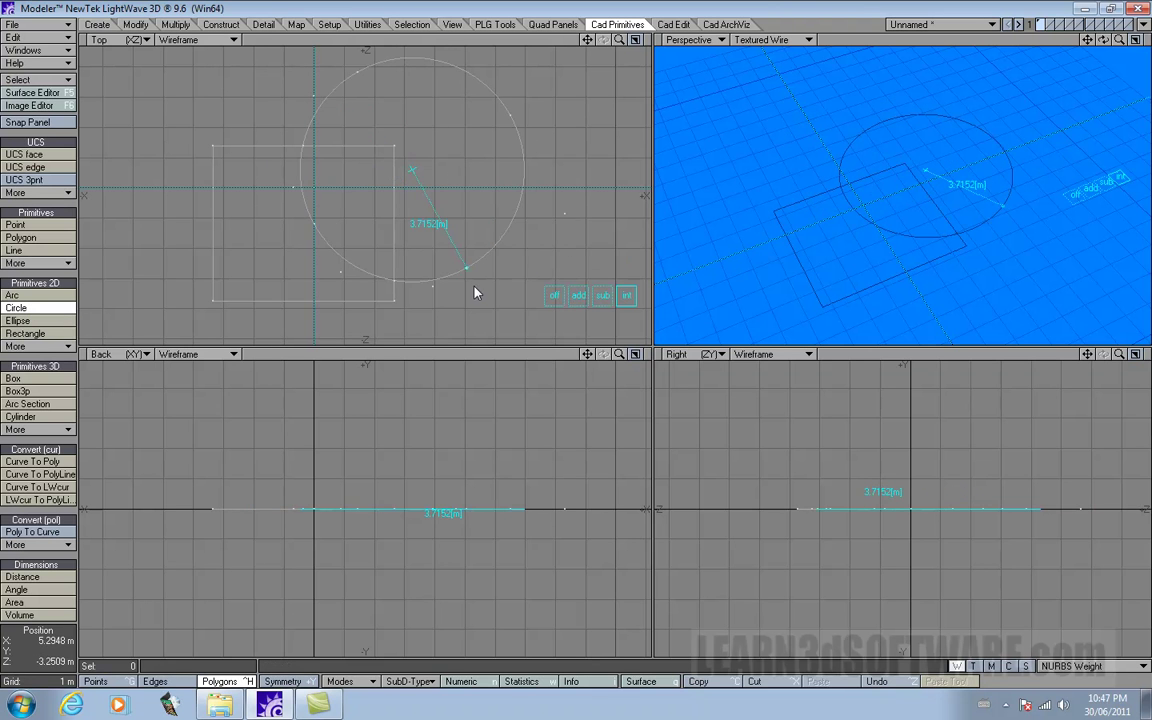
{"action": "left_click_drag", "start_coordinate": [467, 270], "coordinate": [444, 220]}
{"action": "left_click_drag", "start_coordinate": [412, 170], "coordinate": [381, 150]}
{"action": "key", "text": "Return"}
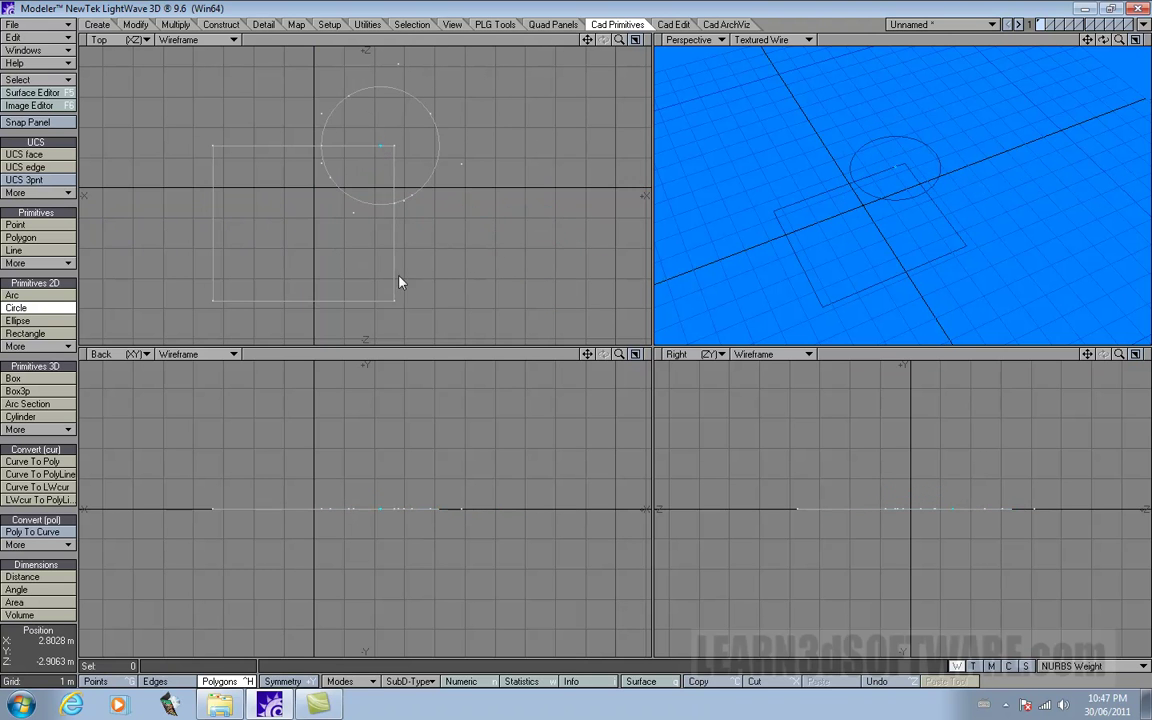
Step: Place a second circle of about 1.84 m radius on the rectangle's +X -Z corner
{"action": "left_click_drag", "start_coordinate": [369, 302], "coordinate": [421, 320]}
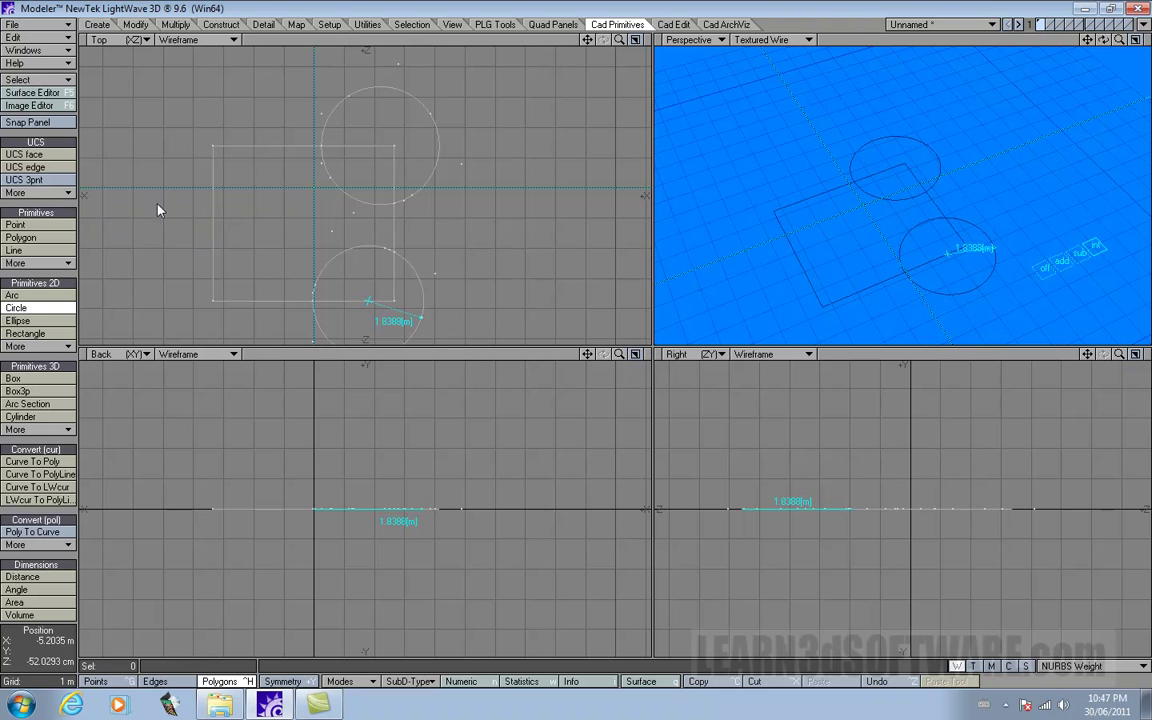
{"action": "left_click_drag", "start_coordinate": [165, 216], "coordinate": [395, 307]}
{"action": "key", "text": "Return"}
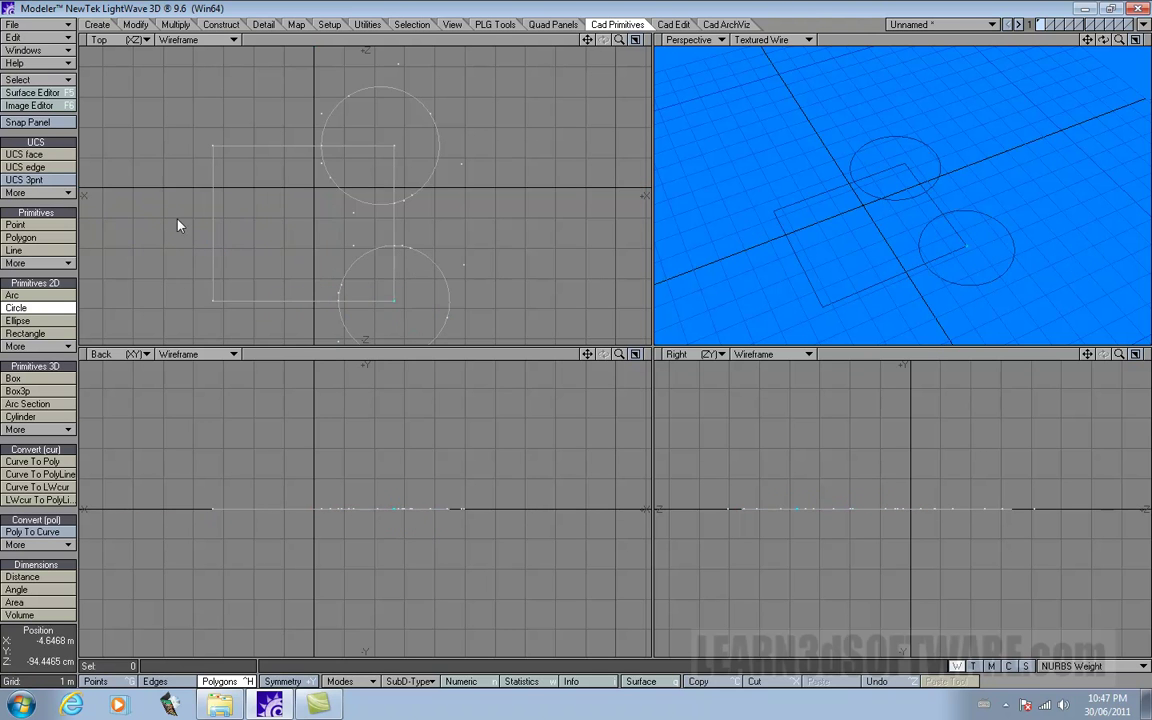
Step: Subtract a circle of about 1.84 m radius from the rectangle's -X edge, and undo all three circles
{"action": "left_click_drag", "start_coordinate": [192, 215], "coordinate": [244, 246]}
{"action": "left_click", "coordinate": [326, 285]}
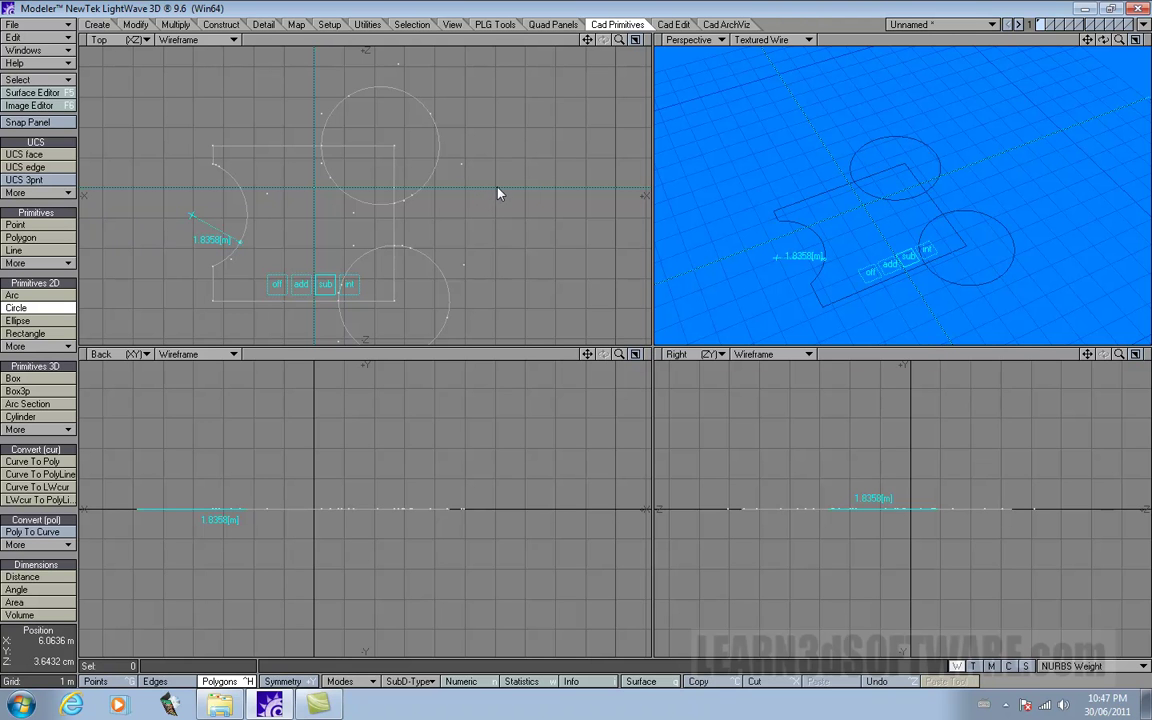
{"action": "key", "text": "ctrl+z"}
{"action": "key", "text": "ctrl+z"}
{"action": "key", "text": "ctrl+z"}
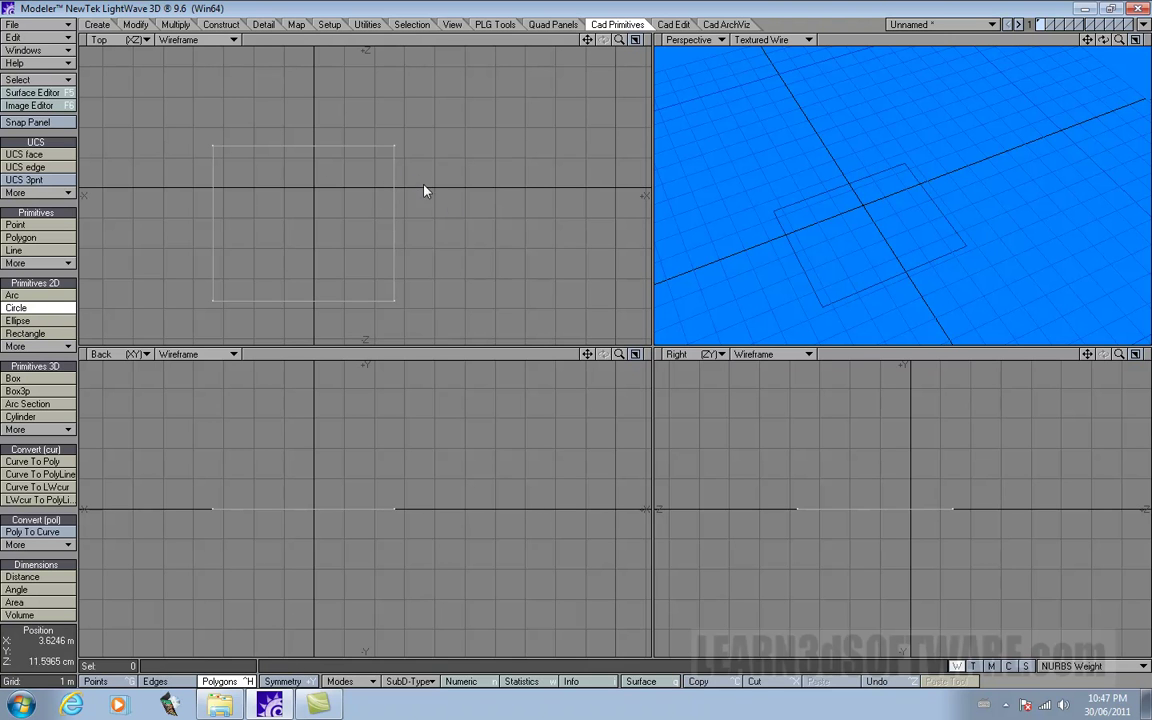
Step: Draw a circle of about 2.02 m radius at the rectangle's +X +Z corner and combine it using the add option
{"action": "left_click_drag", "start_coordinate": [390, 151], "coordinate": [430, 198]}
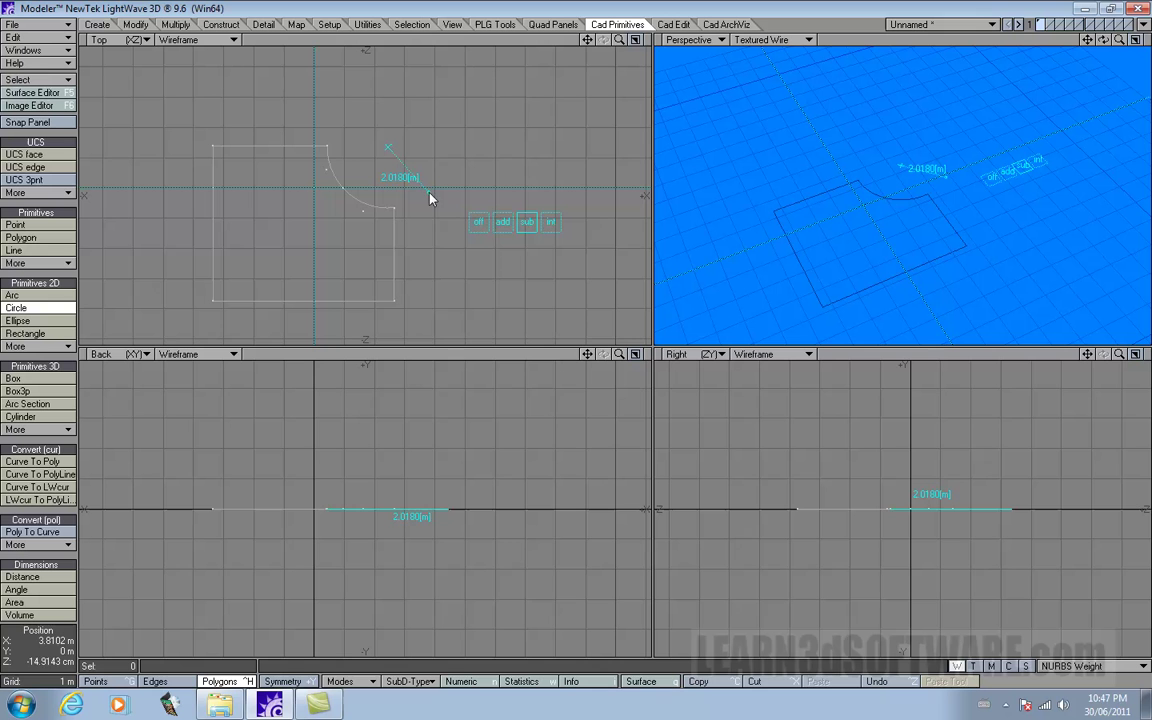
{"action": "left_click", "coordinate": [504, 225]}
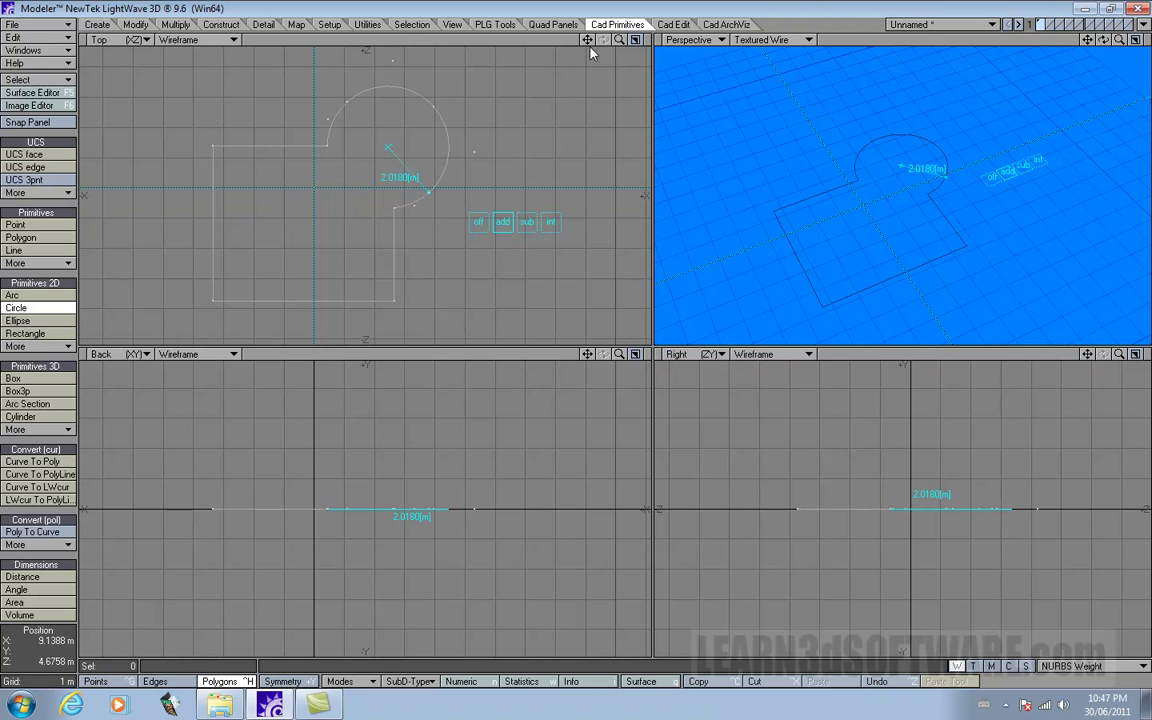
{"action": "left_click_drag", "start_coordinate": [588, 41], "coordinate": [586, 15]}
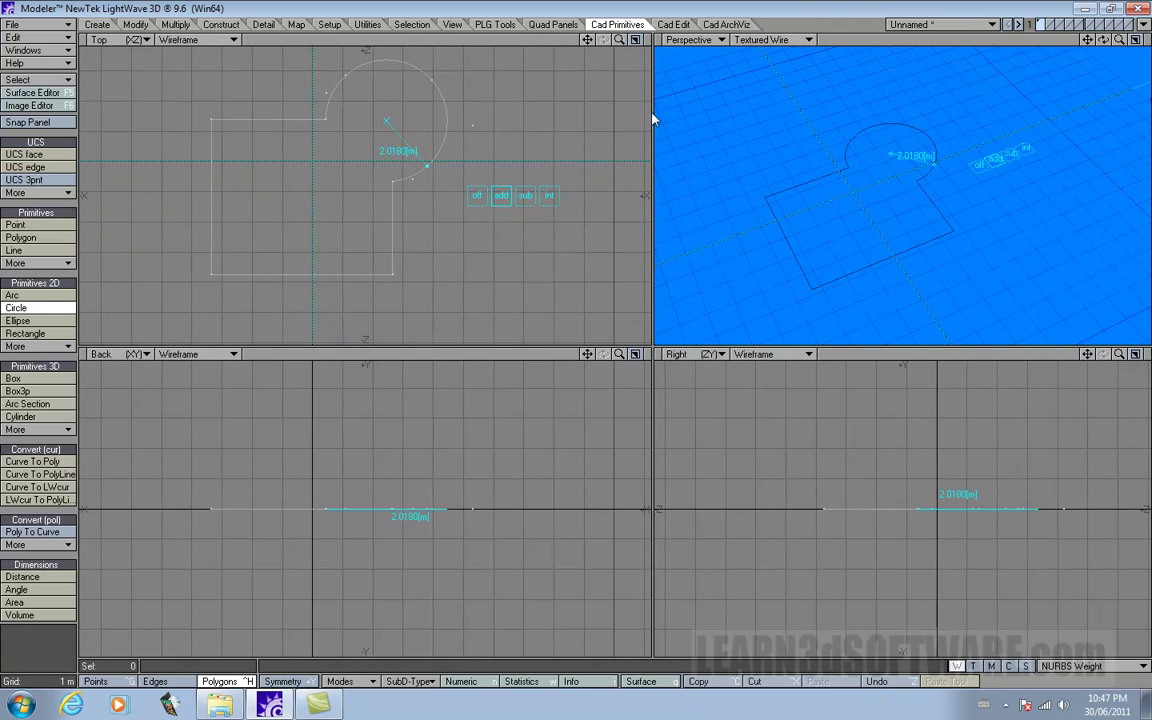
{"action": "right_click", "coordinate": [470, 267]}
Step: Add a second circle of about 2.05 m radius at the outline's +X -Z corner
{"action": "left_click_drag", "start_coordinate": [397, 290], "coordinate": [462, 300]}
{"action": "key", "text": "Left"}
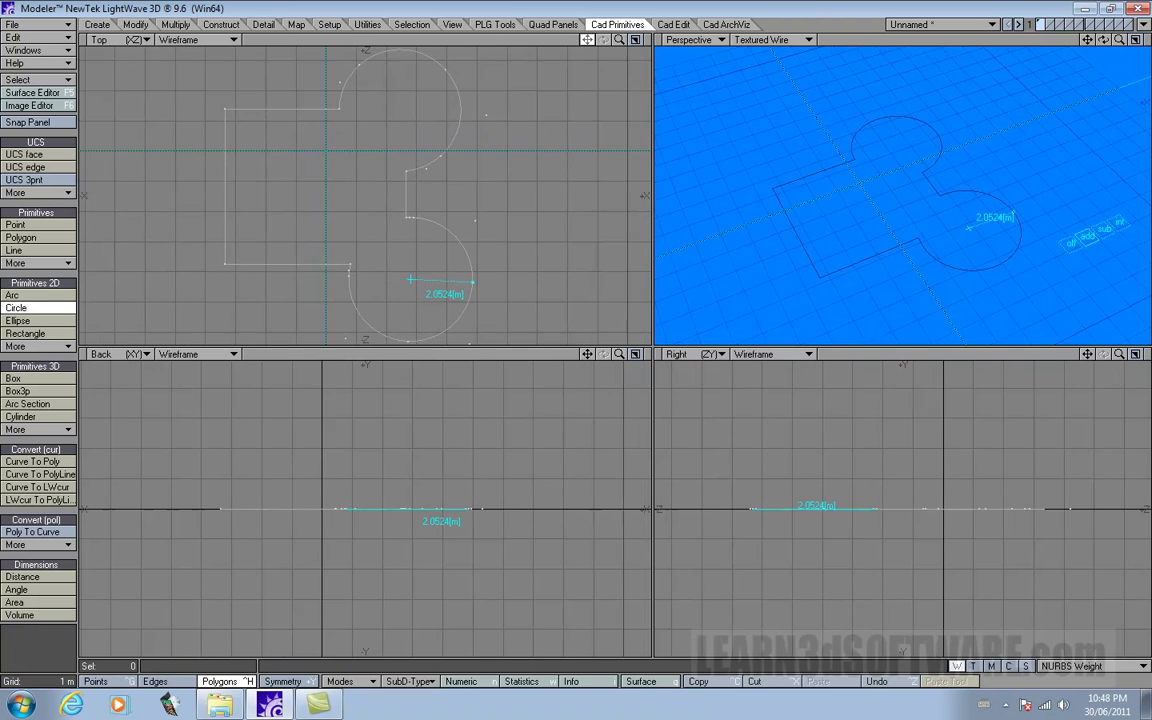
{"action": "key", "text": "Down"}
Step: Move the second circle onto the outline's -X edge as a subtracted cutout with a radius of about 1.35 m
{"action": "left_click", "coordinate": [208, 171]}
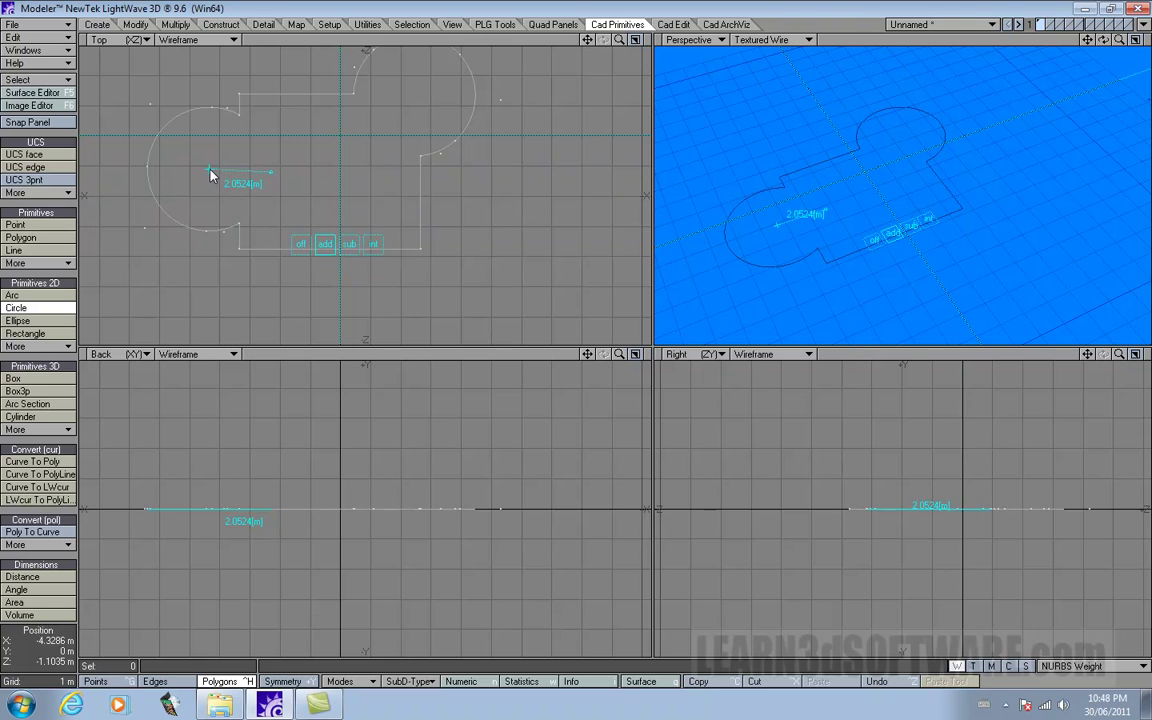
{"action": "left_click", "coordinate": [349, 246]}
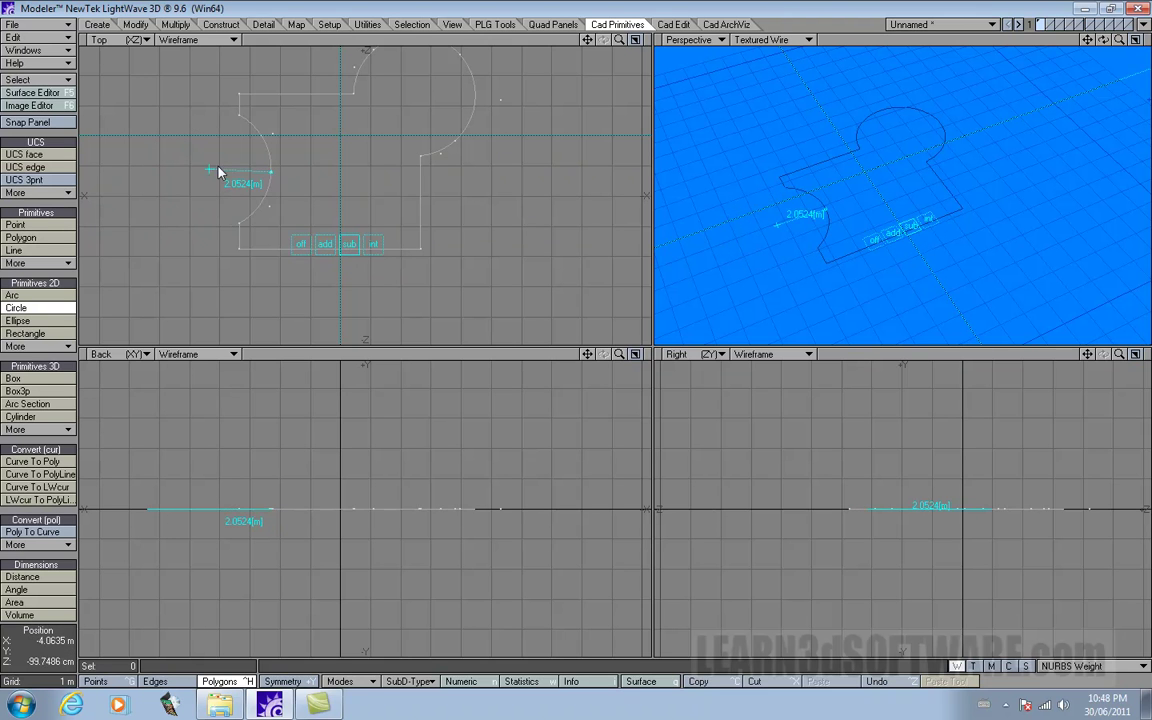
{"action": "left_click_drag", "start_coordinate": [215, 174], "coordinate": [251, 174]}
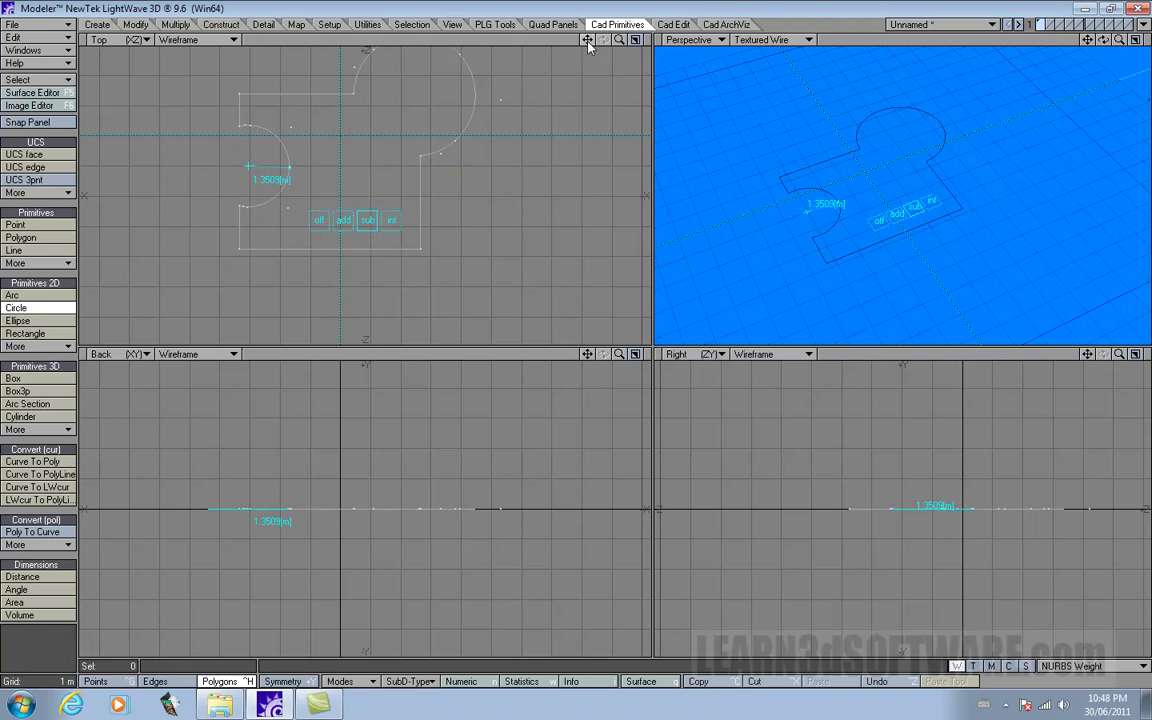
{"action": "left_click_drag", "start_coordinate": [587, 40], "coordinate": [590, 79]}
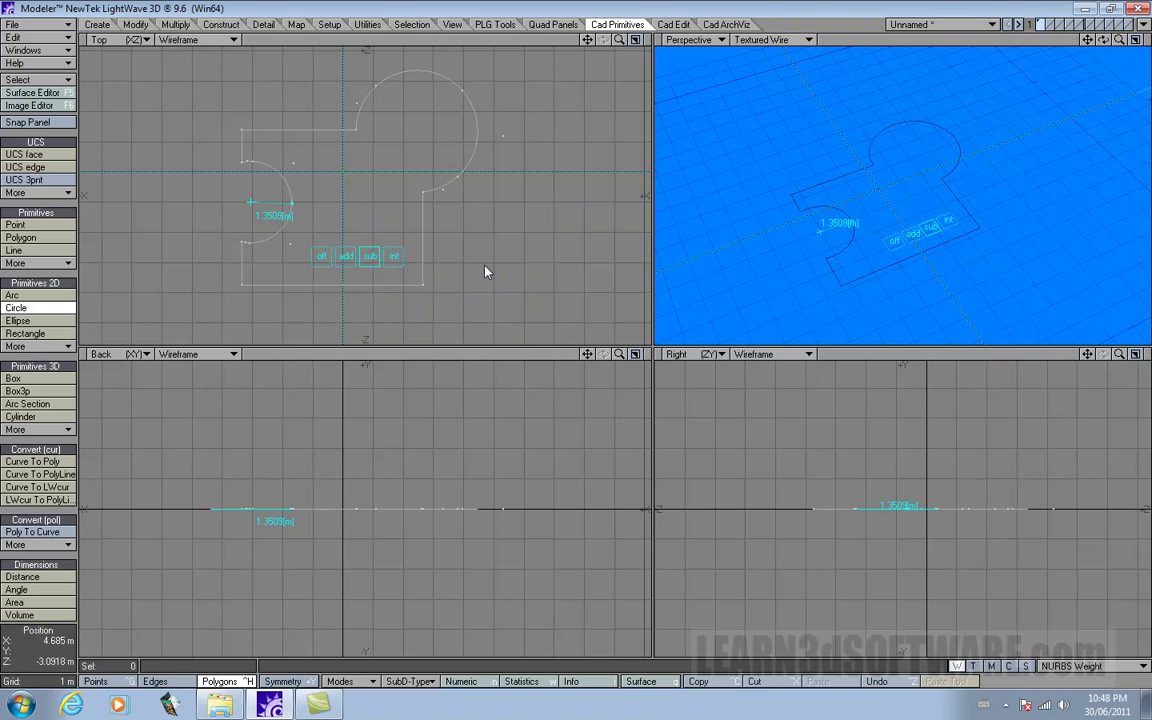
{"action": "key", "text": "Return"}
Step: Draw another circle at the outline's +X -Z corner, merge it using the add option and exit the Circle tool
{"action": "left_click_drag", "start_coordinate": [422, 285], "coordinate": [469, 311]}
{"action": "mouse_move", "coordinate": [587, 40]}
{"action": "left_mouse_down"}
{"action": "mouse_move", "coordinate": [572, 1]}
{"action": "mouse_move", "coordinate": [587, 42]}
{"action": "mouse_move", "coordinate": [598, 42]}
{"action": "left_mouse_up"}
{"action": "left_click", "coordinate": [513, 273]}
{"action": "key", "text": "space"}
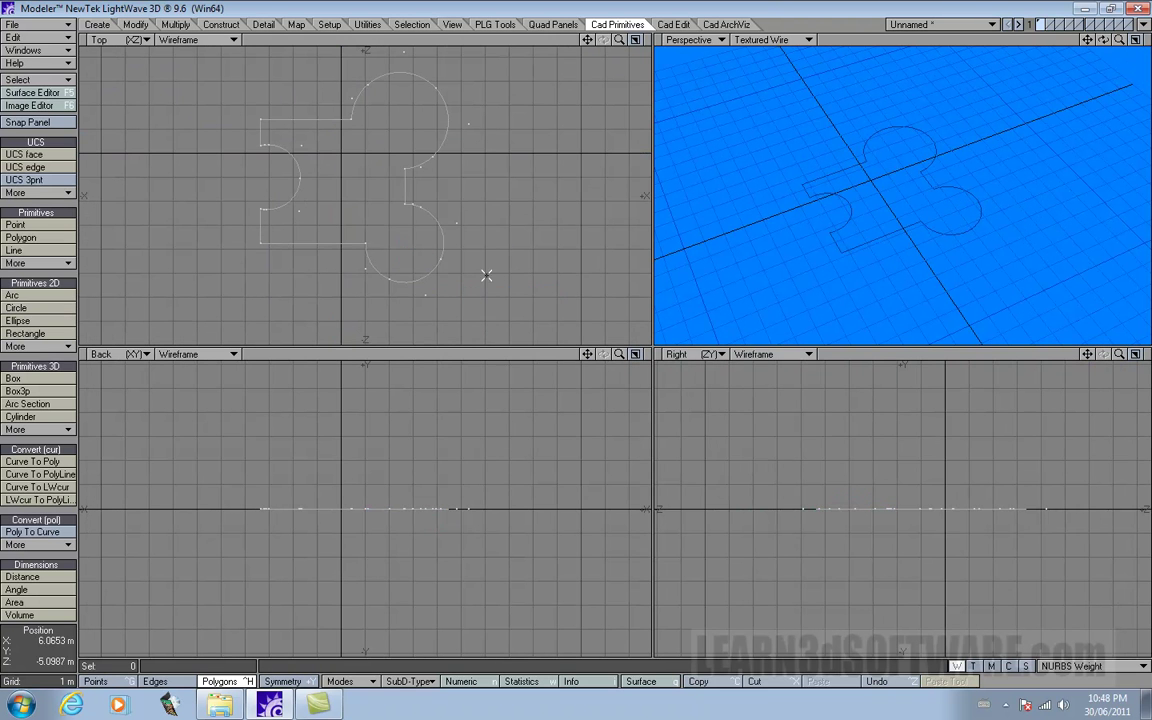
Step: Select the outline's curves to check them, clear the selection and convert the whole outline with Curve To Poly
{"action": "mouse_move", "coordinate": [504, 208]}
{"action": "left_mouse_down"}
{"action": "mouse_move", "coordinate": [370, 108]}
{"action": "mouse_move", "coordinate": [334, 267]}
{"action": "mouse_move", "coordinate": [305, 117]}
{"action": "left_mouse_up"}
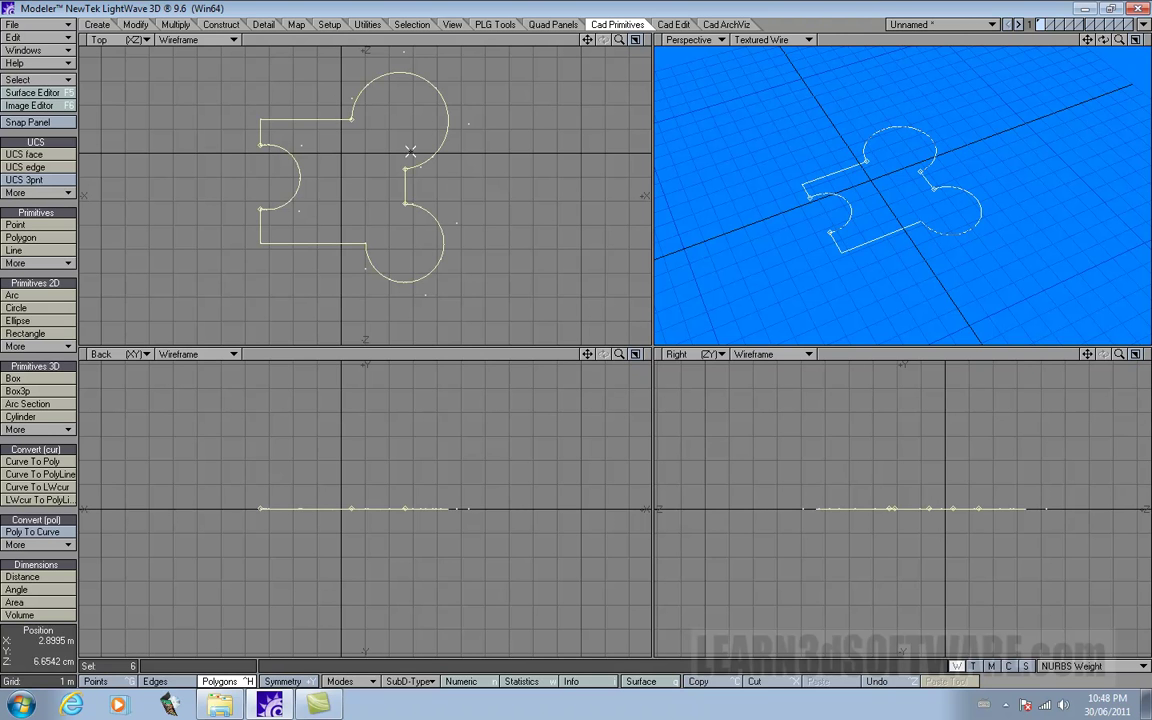
{"action": "left_click", "coordinate": [463, 41]}
{"action": "left_click_drag", "start_coordinate": [587, 40], "coordinate": [592, 53]}
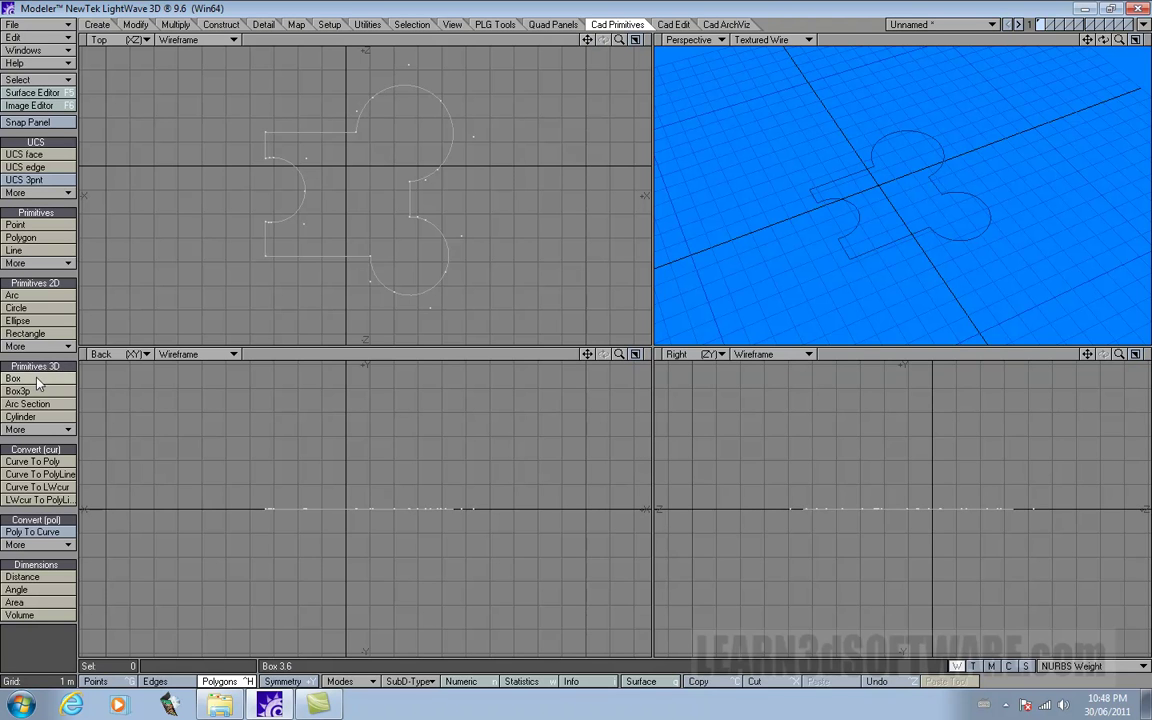
{"action": "left_click", "coordinate": [46, 463]}
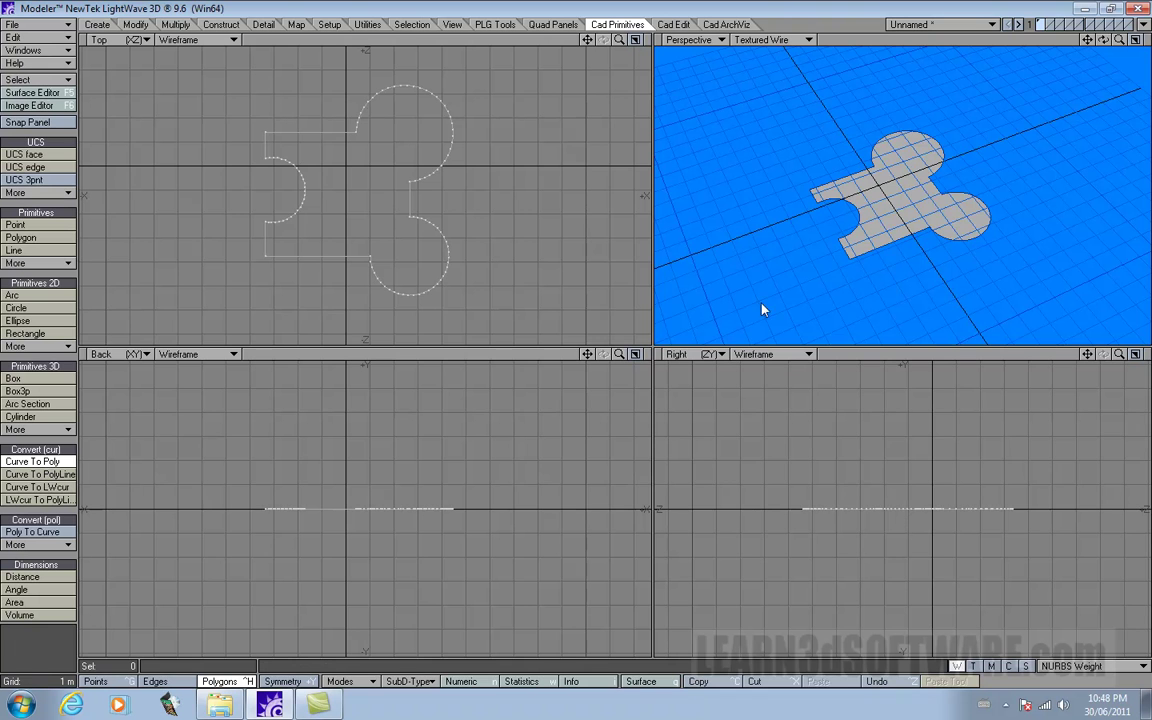
Step: Examine the converted polygon in the Perspective view, selecting and deselecting it
{"action": "mouse_move", "coordinate": [1104, 40]}
{"action": "left_mouse_down"}
{"action": "mouse_move", "coordinate": [1092, 16]}
{"action": "mouse_move", "coordinate": [1098, 32]}
{"action": "left_mouse_up"}
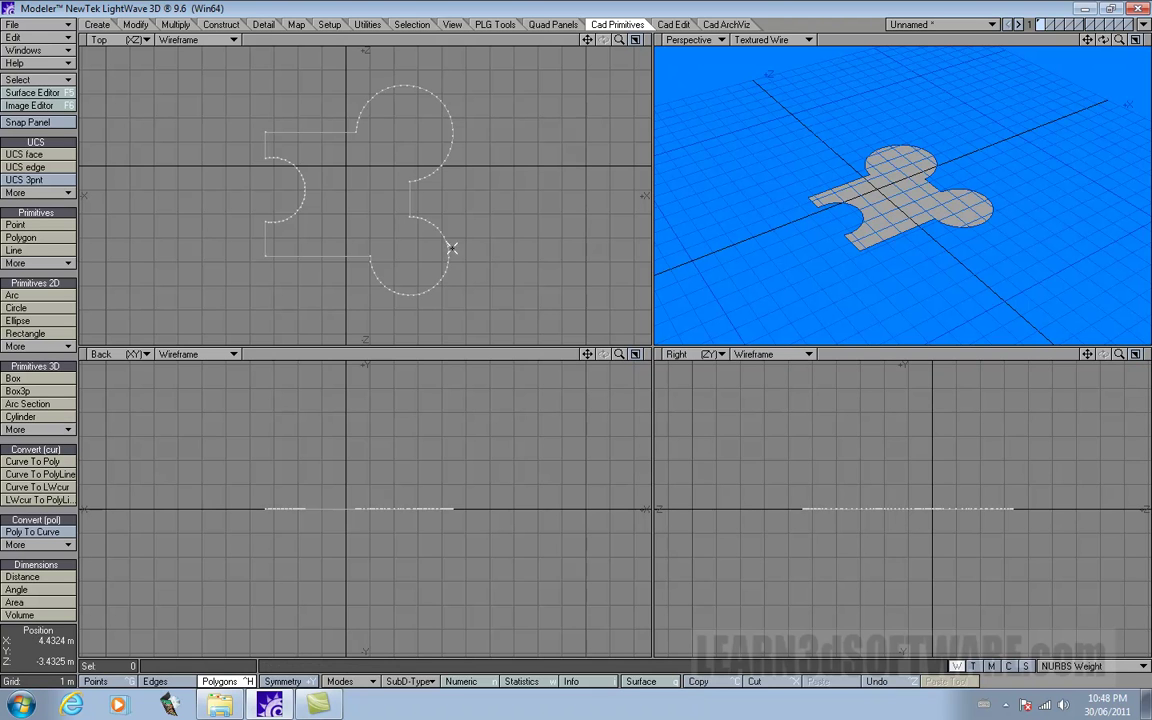
{"action": "left_click", "coordinate": [886, 198]}
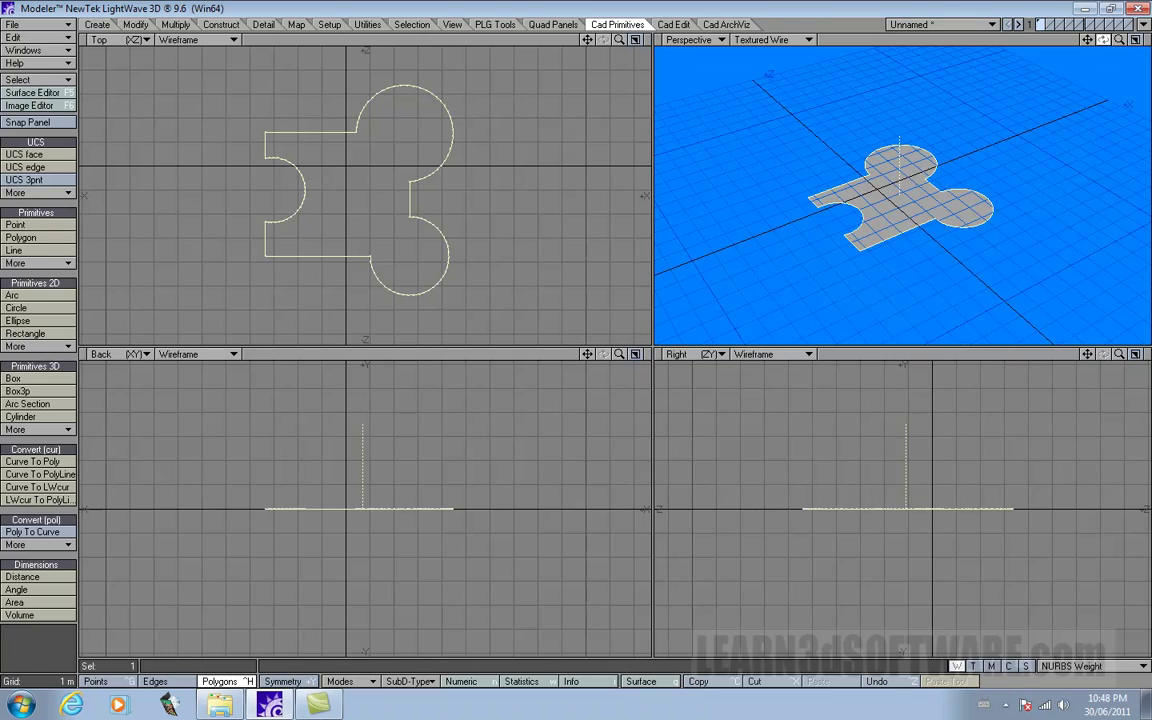
{"action": "mouse_move", "coordinate": [1103, 39]}
{"action": "left_mouse_down"}
{"action": "mouse_move", "coordinate": [1095, 60]}
{"action": "mouse_move", "coordinate": [1103, 40]}
{"action": "mouse_move", "coordinate": [1148, 40]}
{"action": "mouse_move", "coordinate": [1103, 22]}
{"action": "mouse_move", "coordinate": [1101, 42]}
{"action": "mouse_move", "coordinate": [1118, 44]}
{"action": "mouse_move", "coordinate": [1106, 50]}
{"action": "left_mouse_up"}
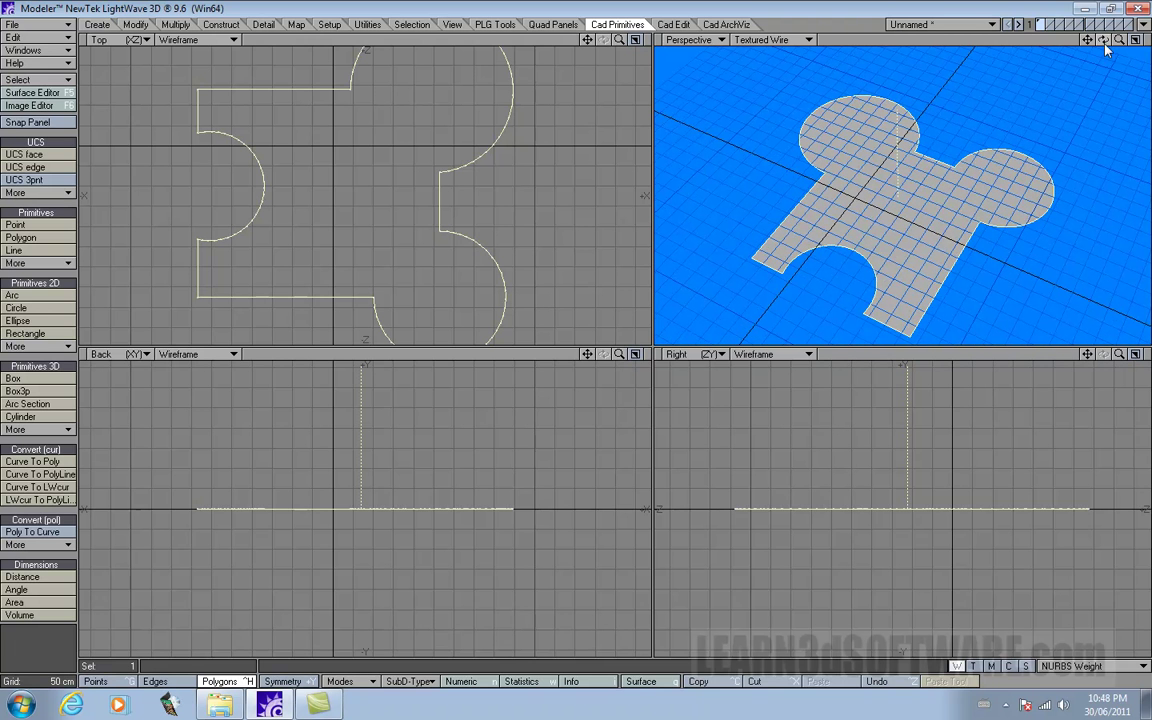
{"action": "left_click", "coordinate": [918, 165]}
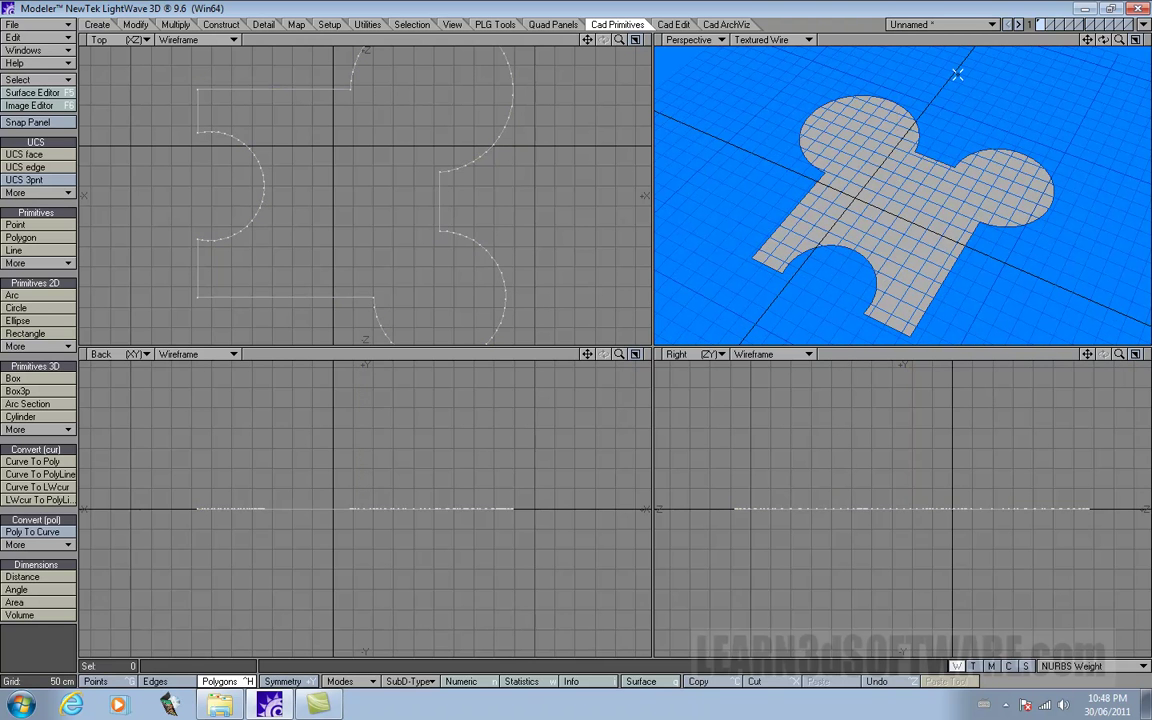